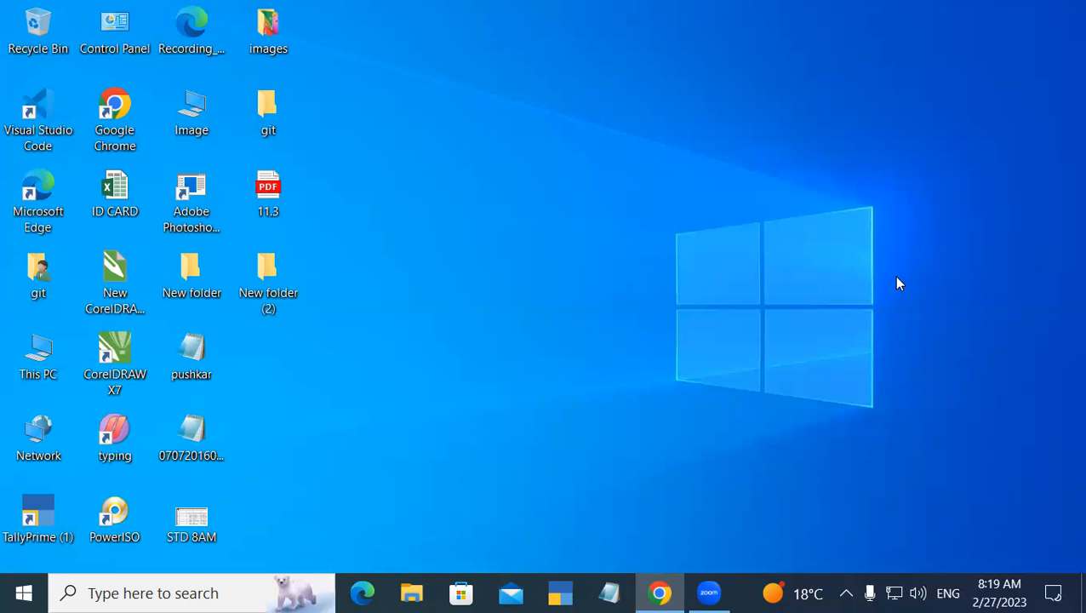
# Launch Word through the Run dialog with winword and start a blank document.
pyautogui.press('super+r')
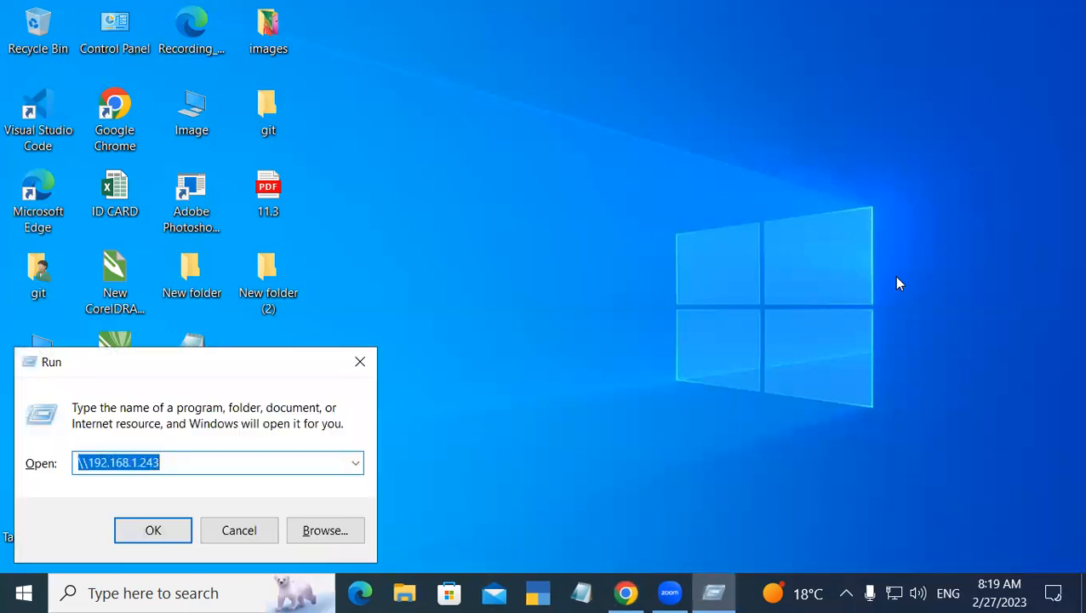
pyautogui.write('wi')
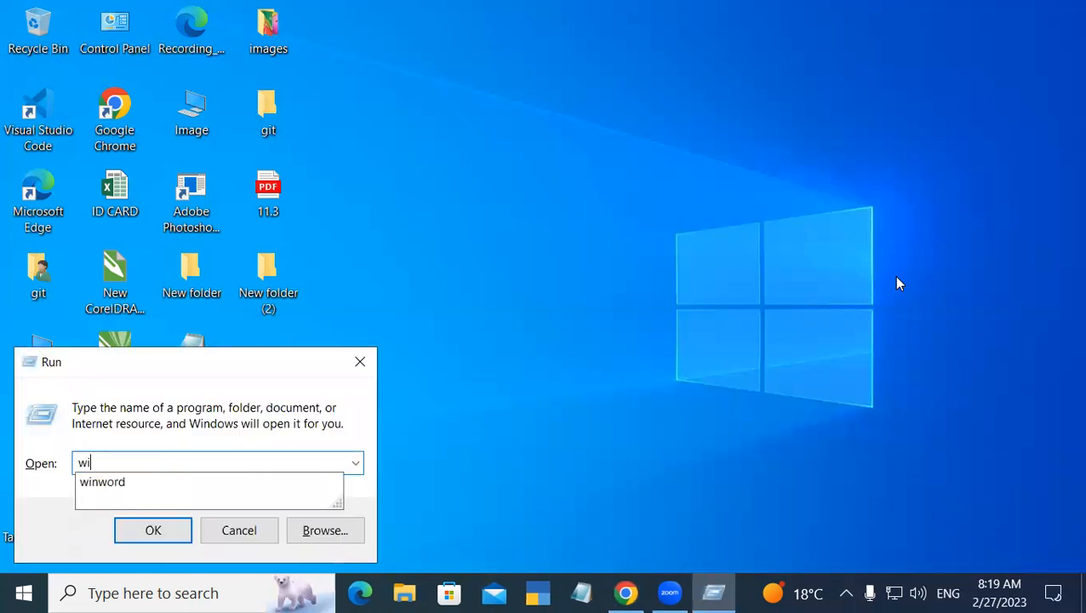
pyautogui.press('Down')
pyautogui.press('Return')
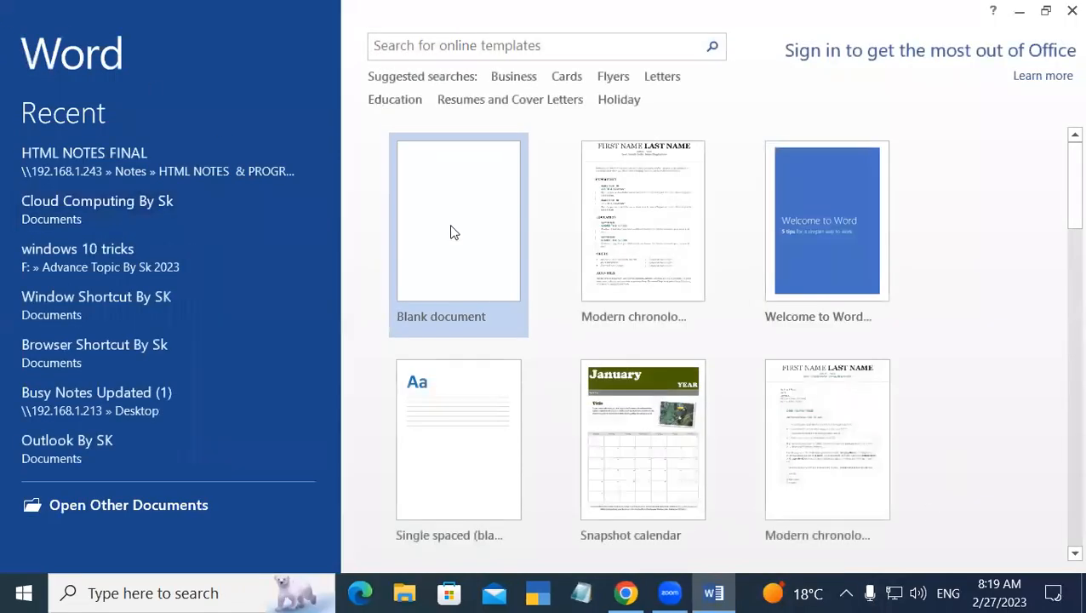
pyautogui.click(453, 232)
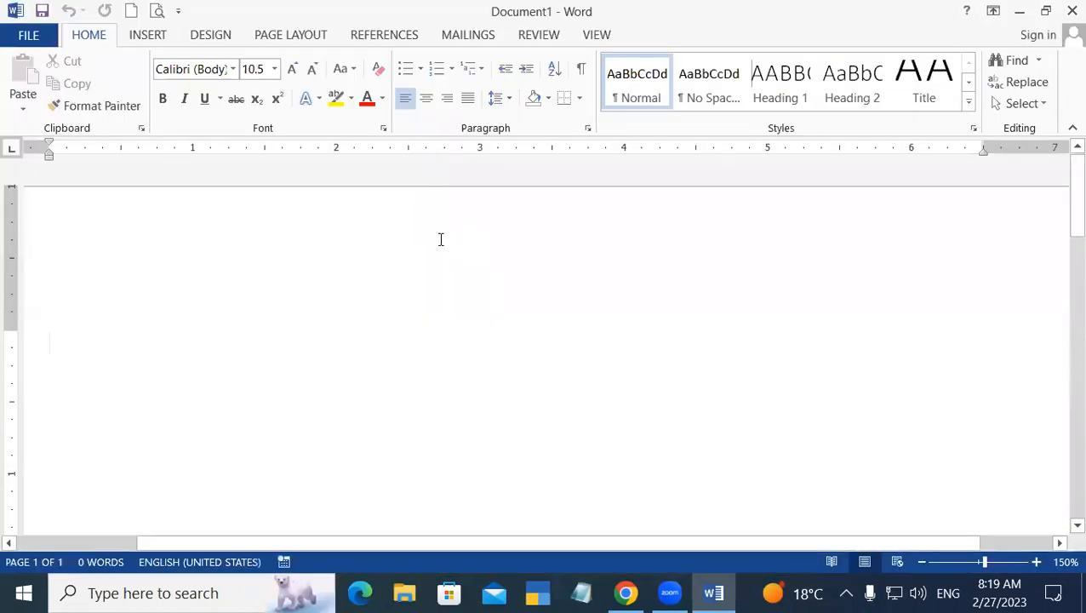
# Fill Document1 with =rand(44) sample text, show the Review tab, and open a second blank document.
pyautogui.write('=ra')
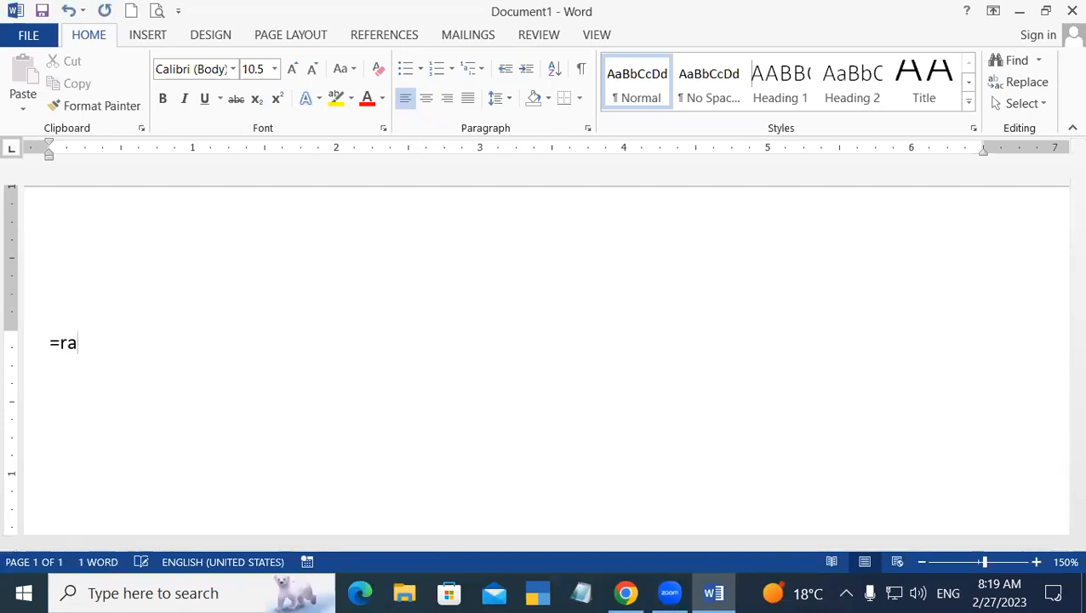
pyautogui.write('nd(44)')
pyautogui.press('Return')
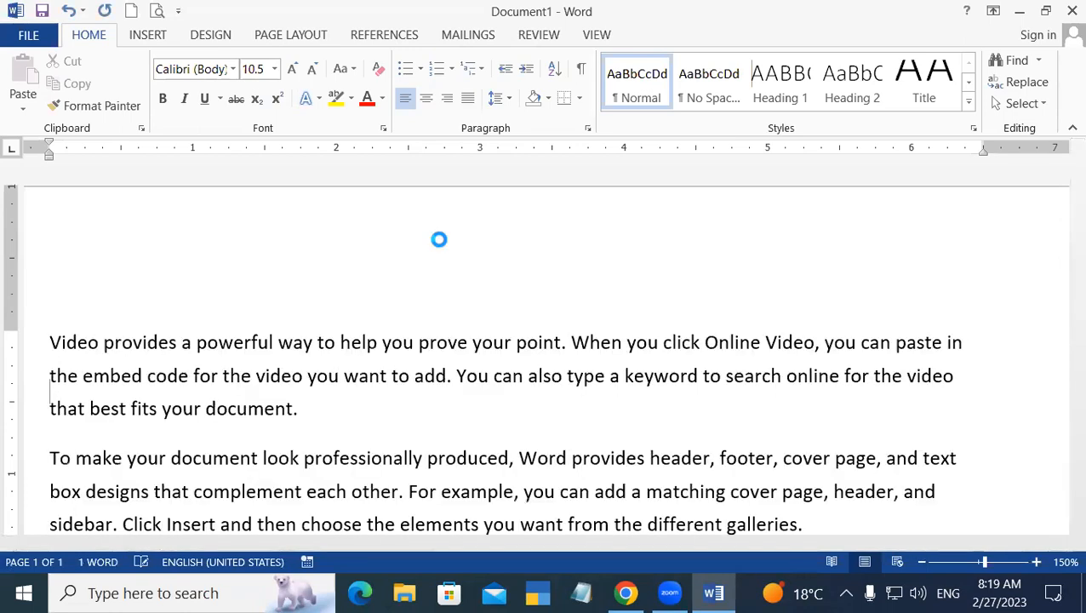
pyautogui.moveTo(1065, 449); pyautogui.dragTo(1067, 6)
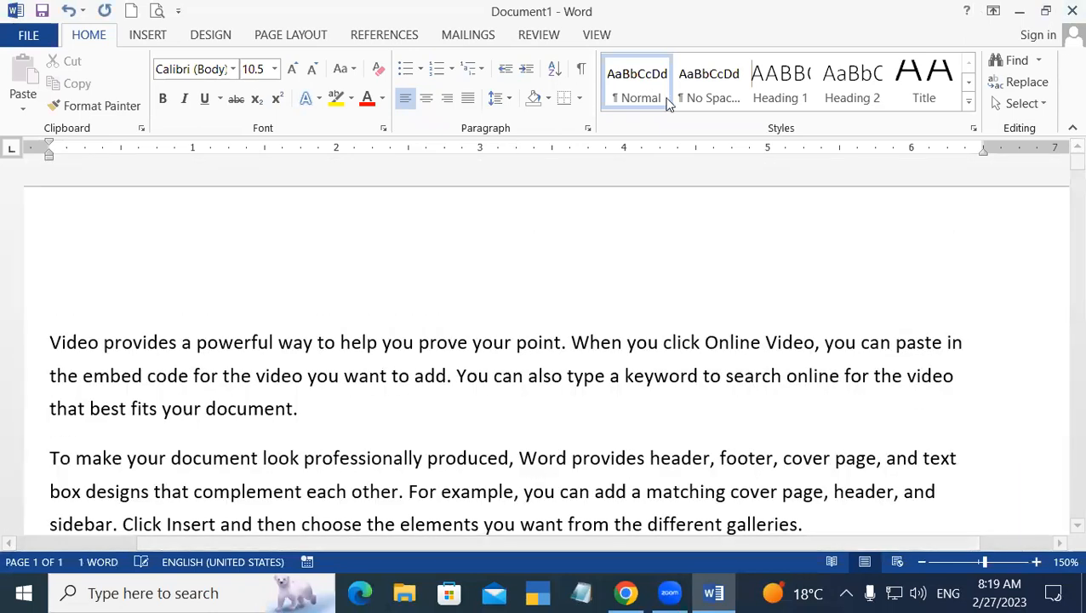
pyautogui.click(536, 35)
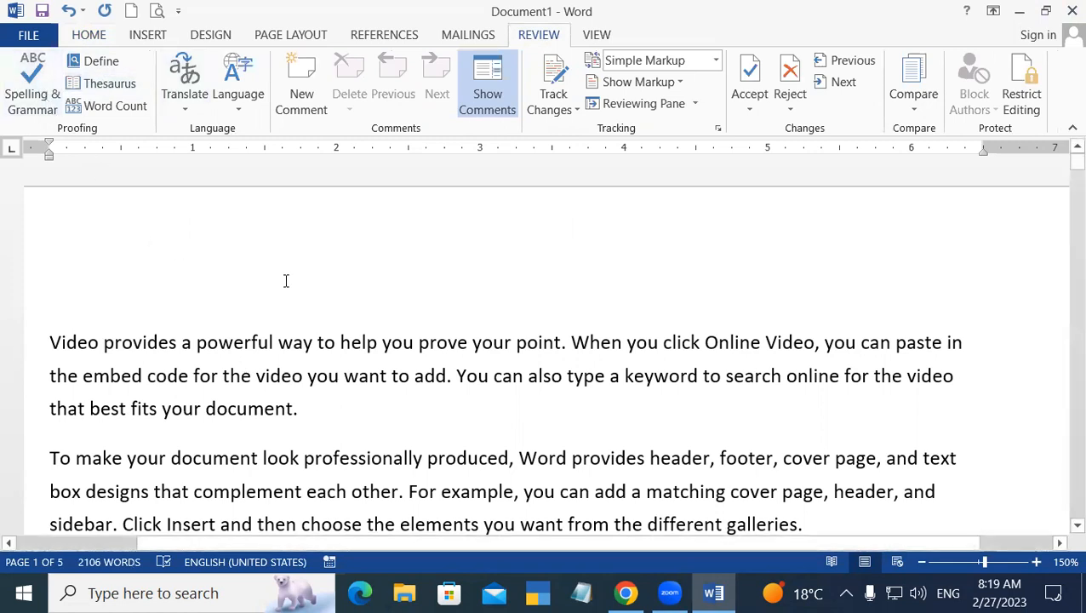
pyautogui.hotkey('ctrl', 'n')
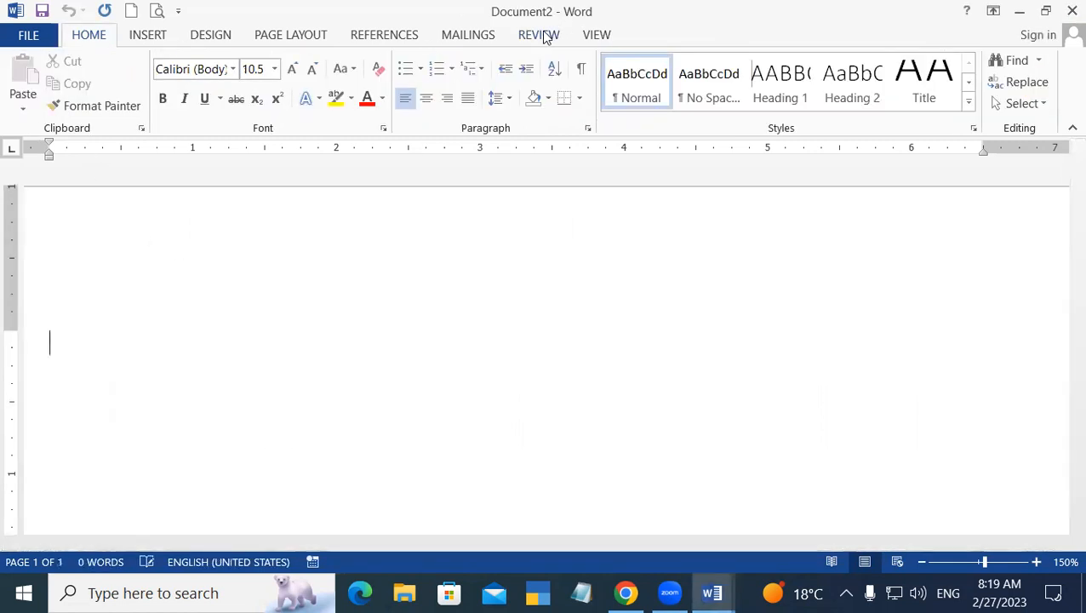
# Switch the new Document2 ribbon to the Review tab.
pyautogui.click(541, 35)
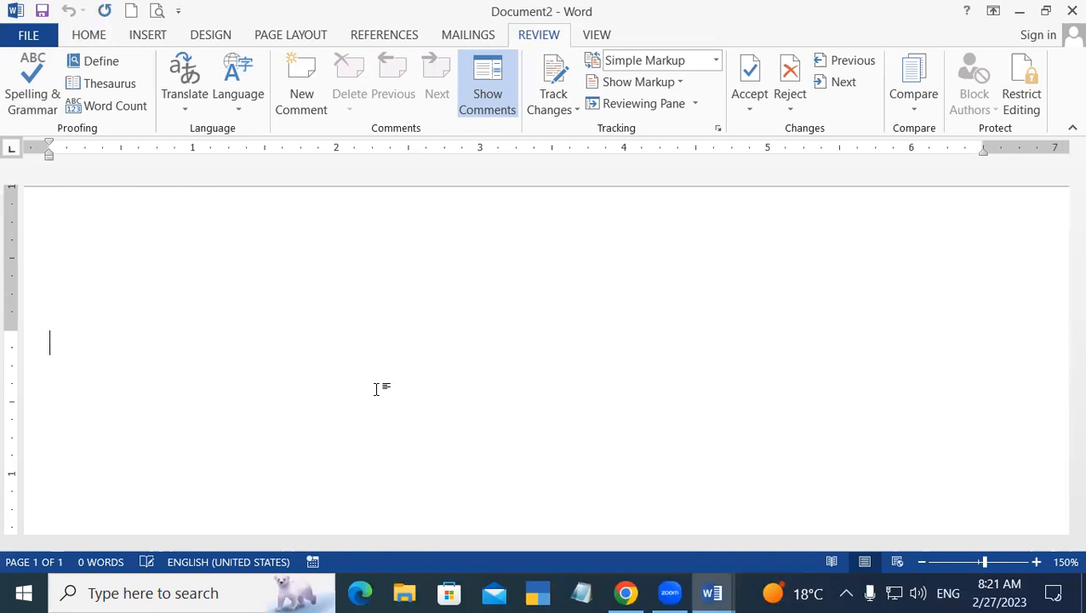
# Type the first name on Document2's opening line and start a new line.
pyautogui.write('Nasim')
pyautogui.press('Return')
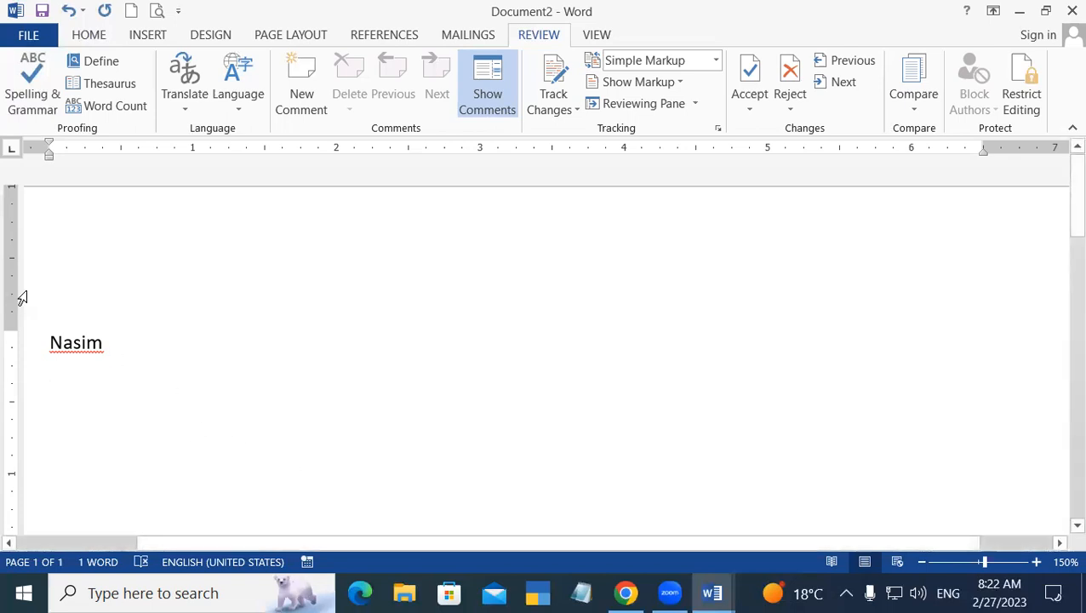
# Set spell check to Ignore All for the name, then type the name again below.
pyautogui.rightClick(75, 340)
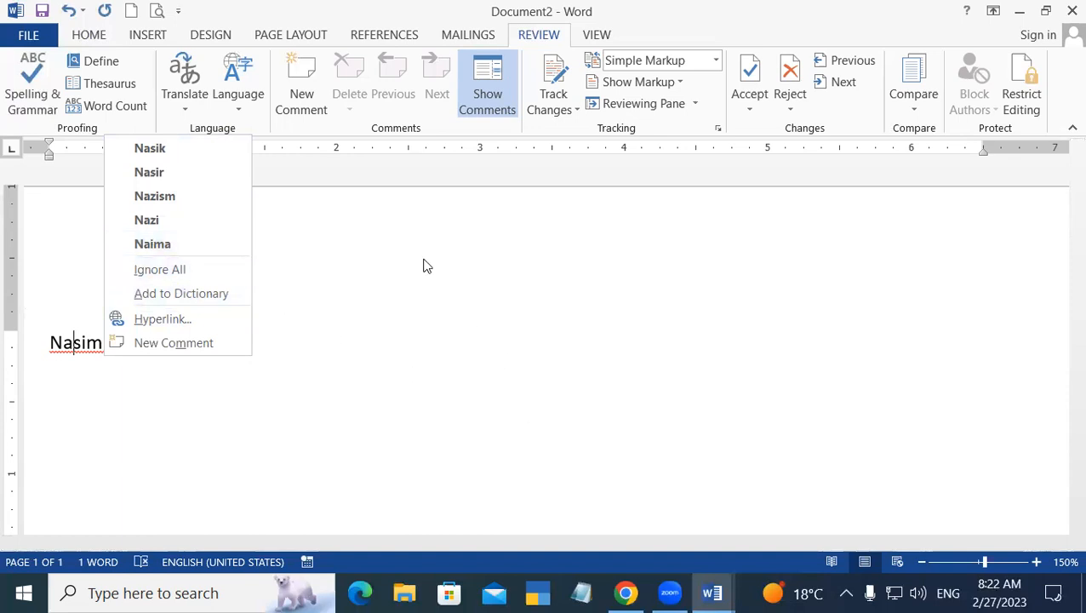
pyautogui.click(162, 269)
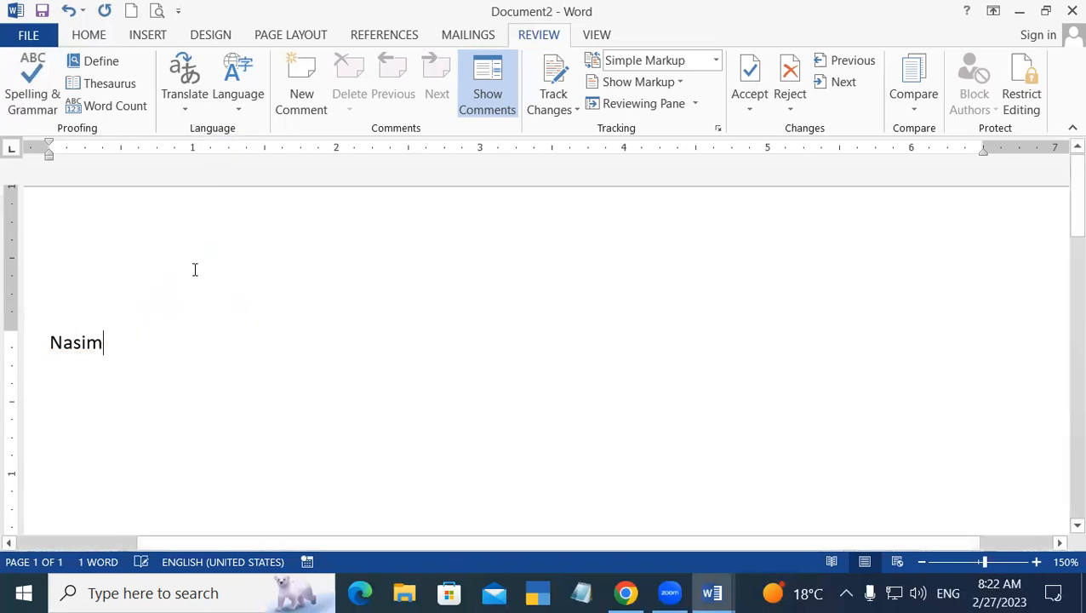
pyautogui.press('Return')
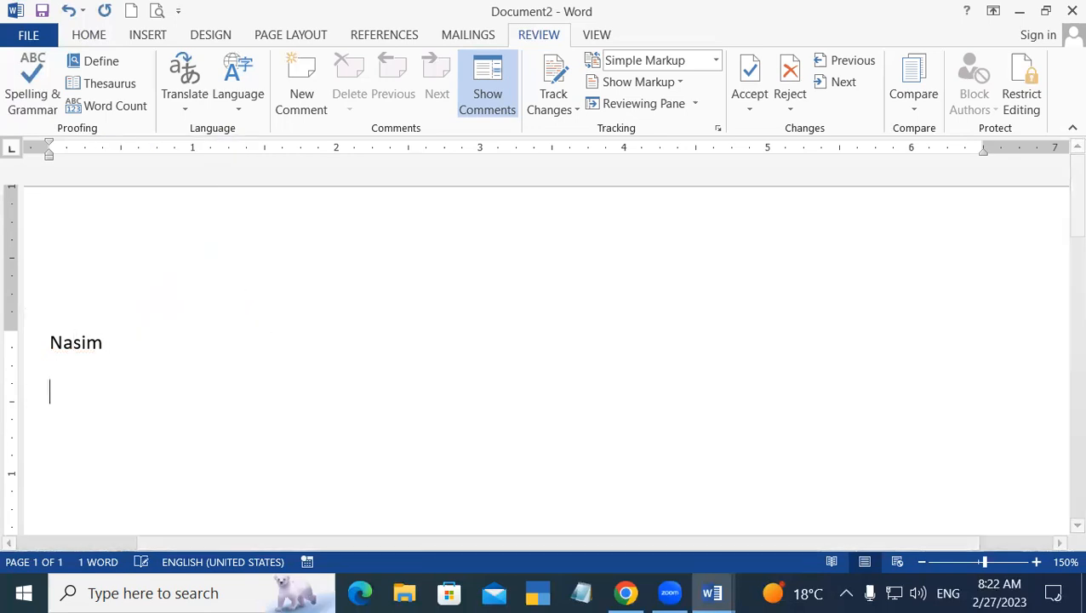
pyautogui.write('Na')
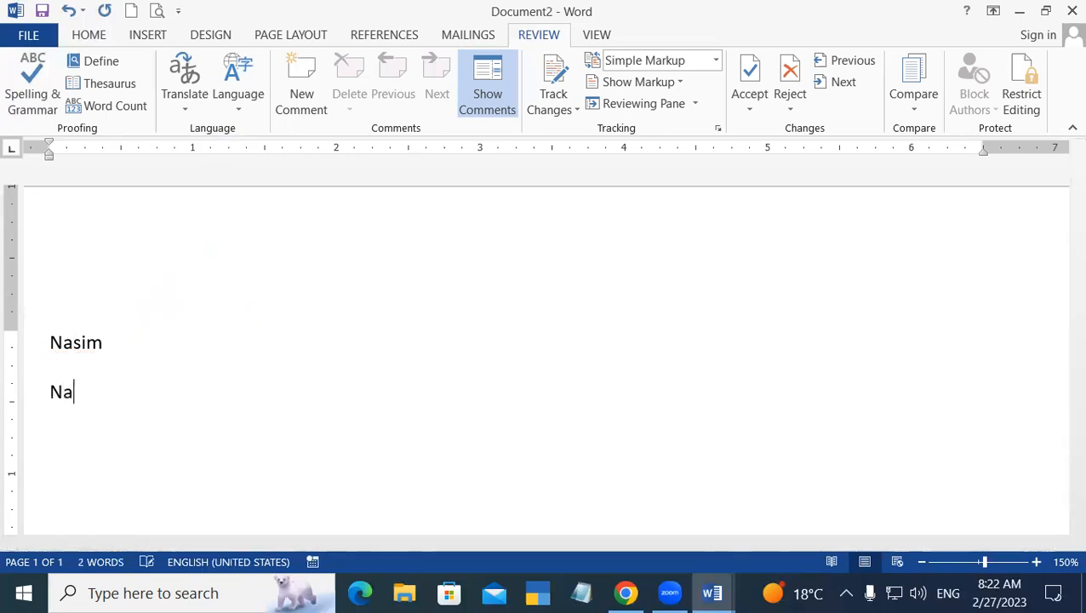
pyautogui.write('si,')
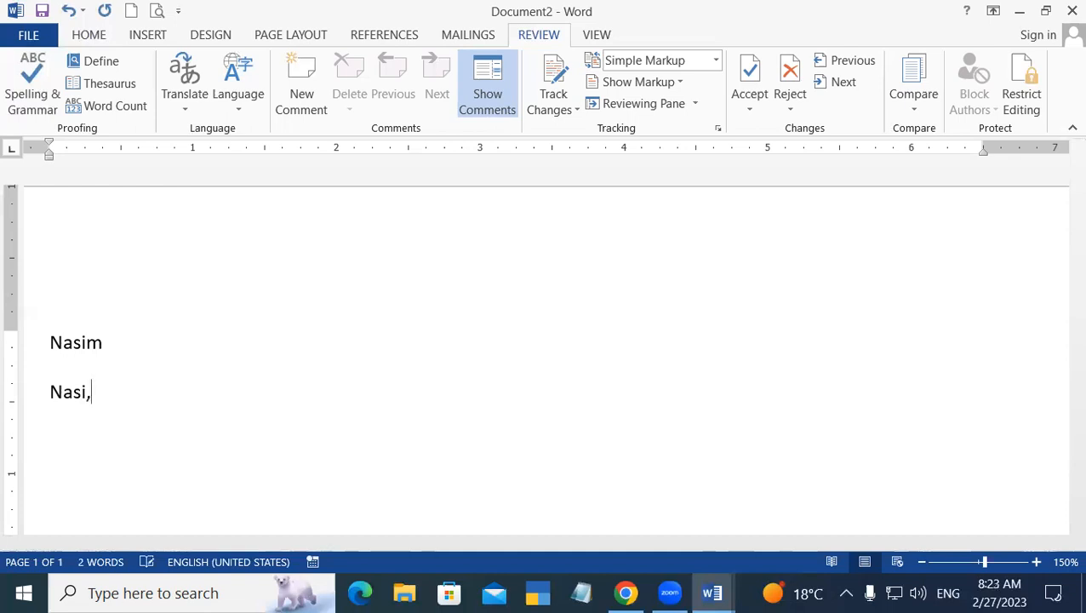
pyautogui.press('BackSpace')
pyautogui.write('m')
pyautogui.press('Return')
# Open a third blank document and type the first name on its first line.
pyautogui.hotkey('ctrl', 'n')
pyautogui.write('Nasim')
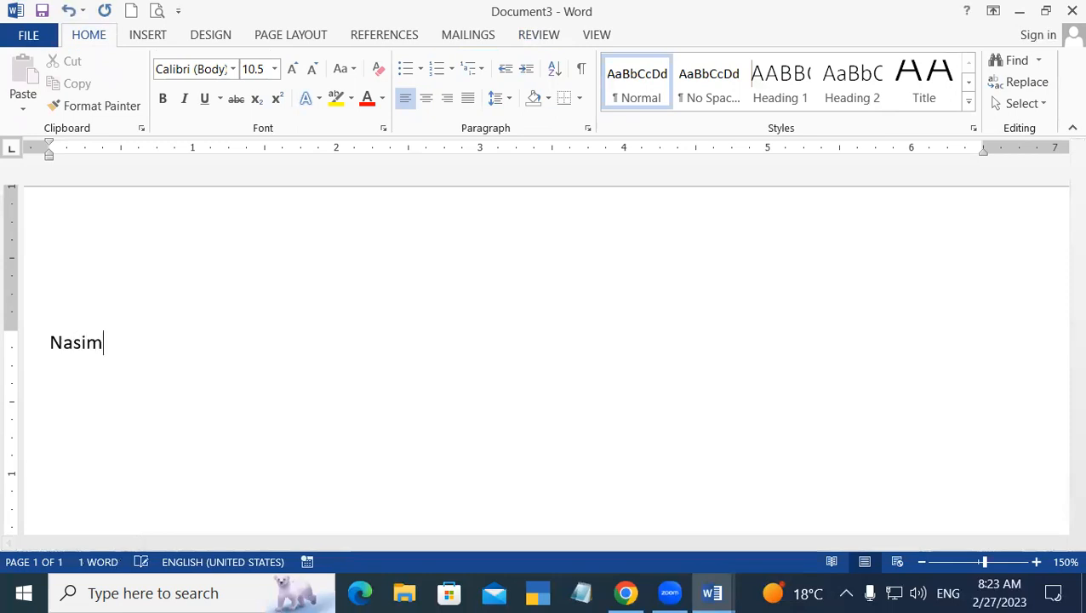
pyautogui.press('Return')
# Close all three documents, choosing Don't Save for each.
pyautogui.click(1069, 8)
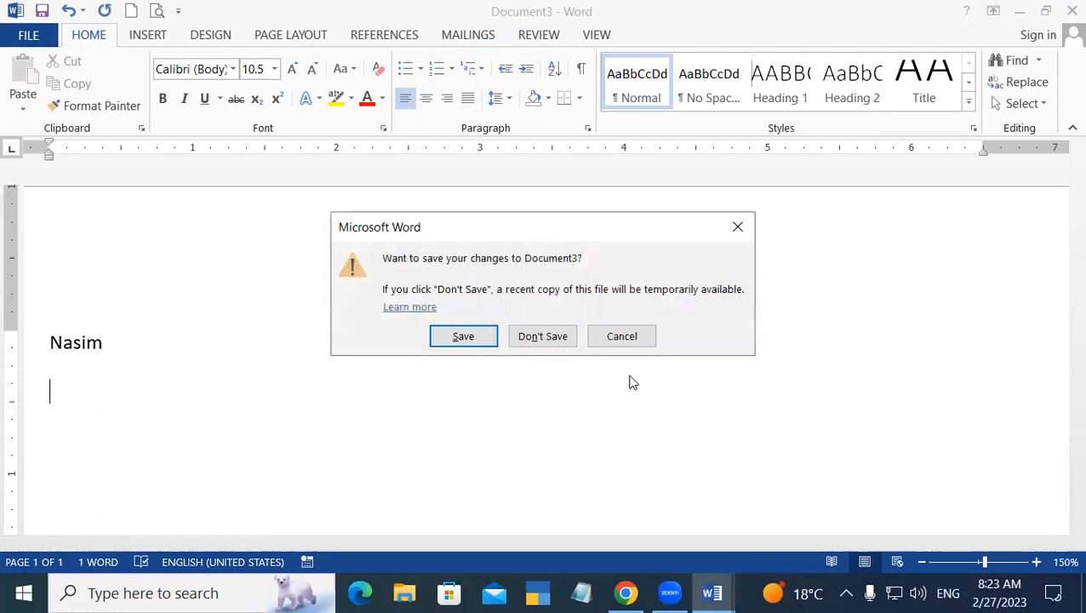
pyautogui.click(557, 334)
pyautogui.click(1068, 8)
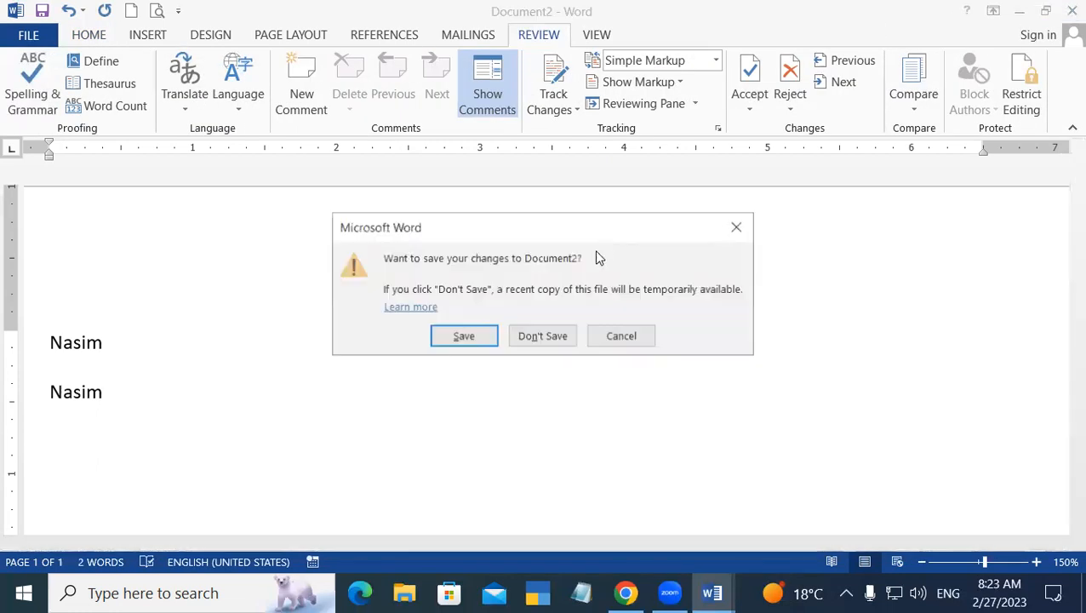
pyautogui.click(557, 336)
pyautogui.click(1068, 8)
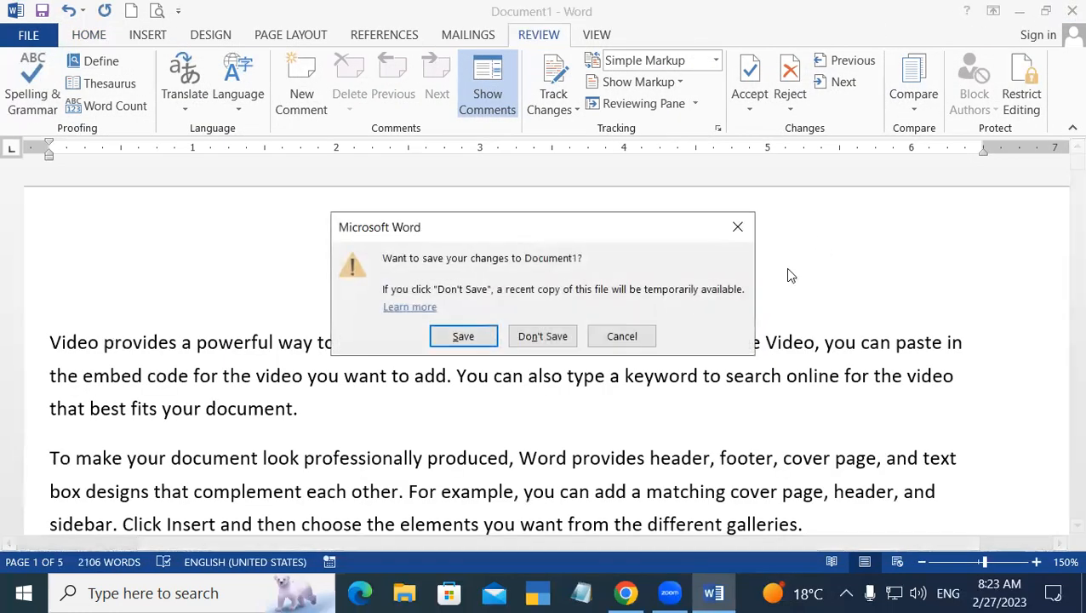
pyautogui.click(564, 335)
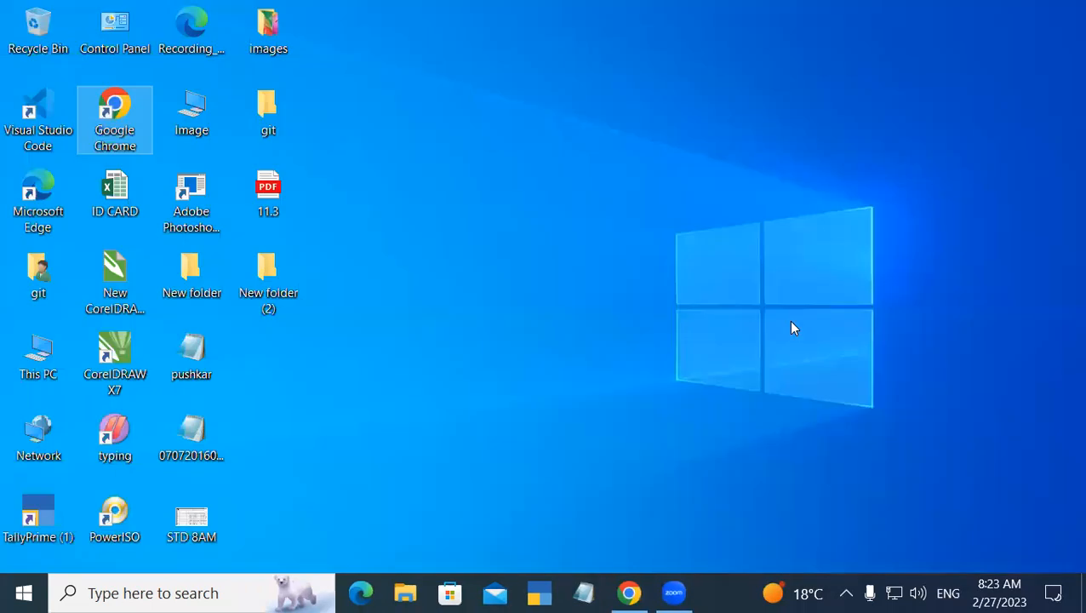
# Relaunch Word via Run, start a blank document, and type the first name.
pyautogui.press('super+r')
pyautogui.press('Return')
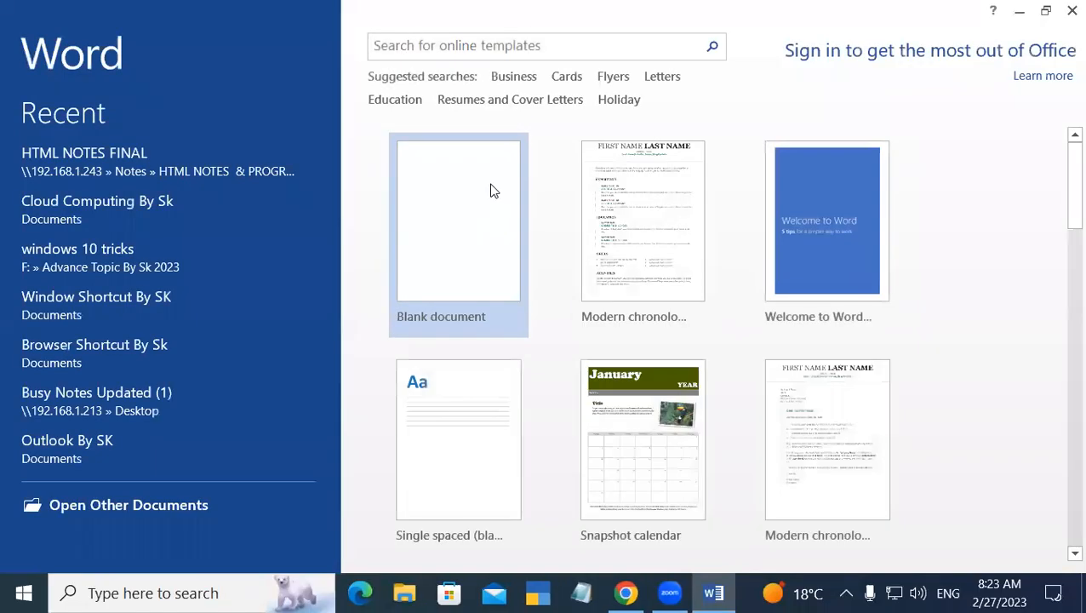
pyautogui.click(489, 189)
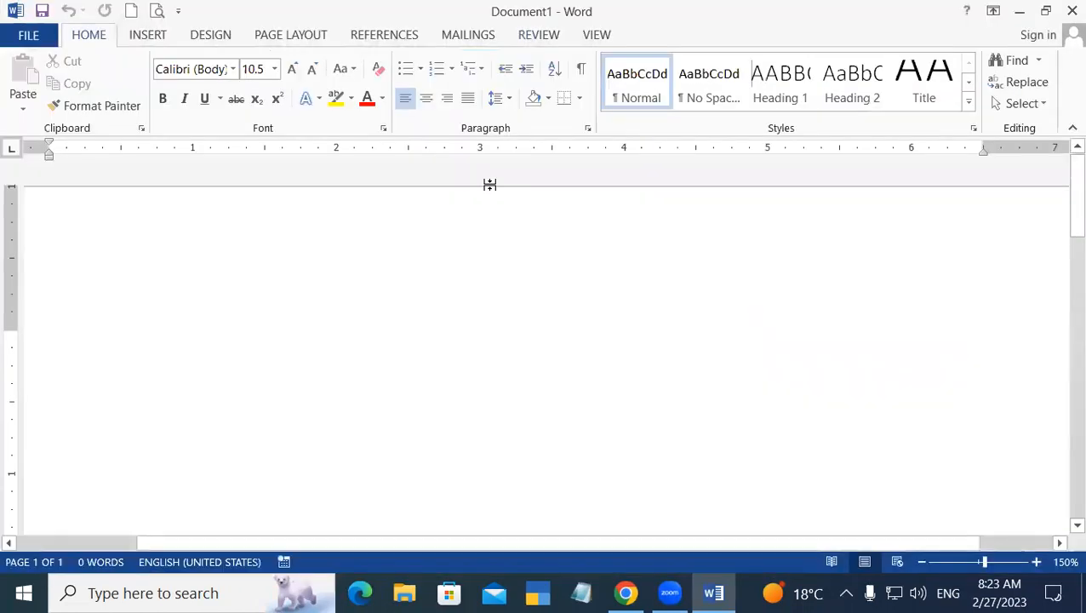
pyautogui.write('Nasim')
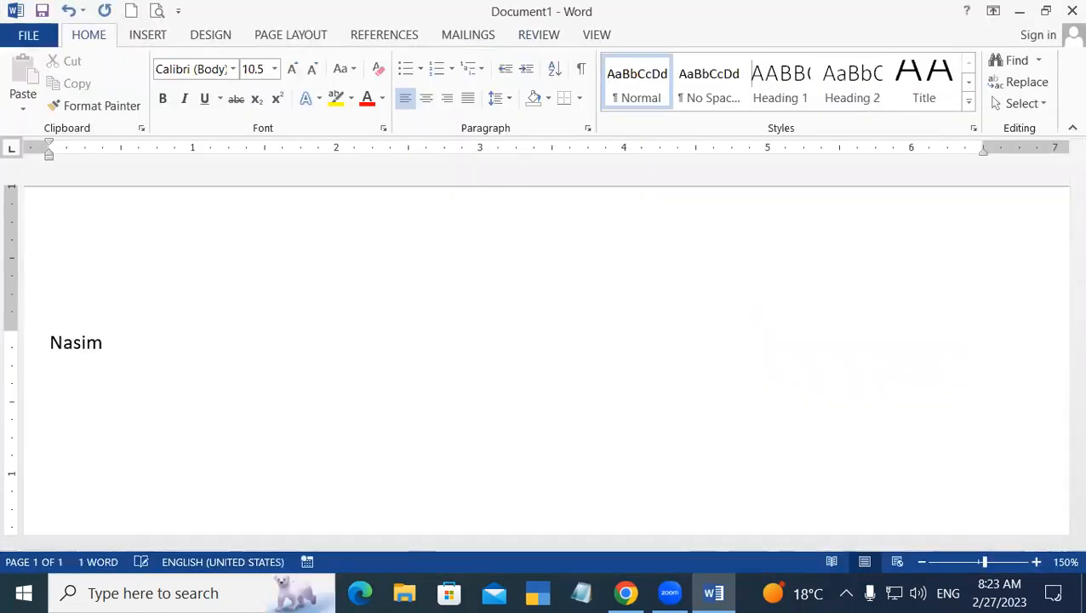
pyautogui.press('Return')
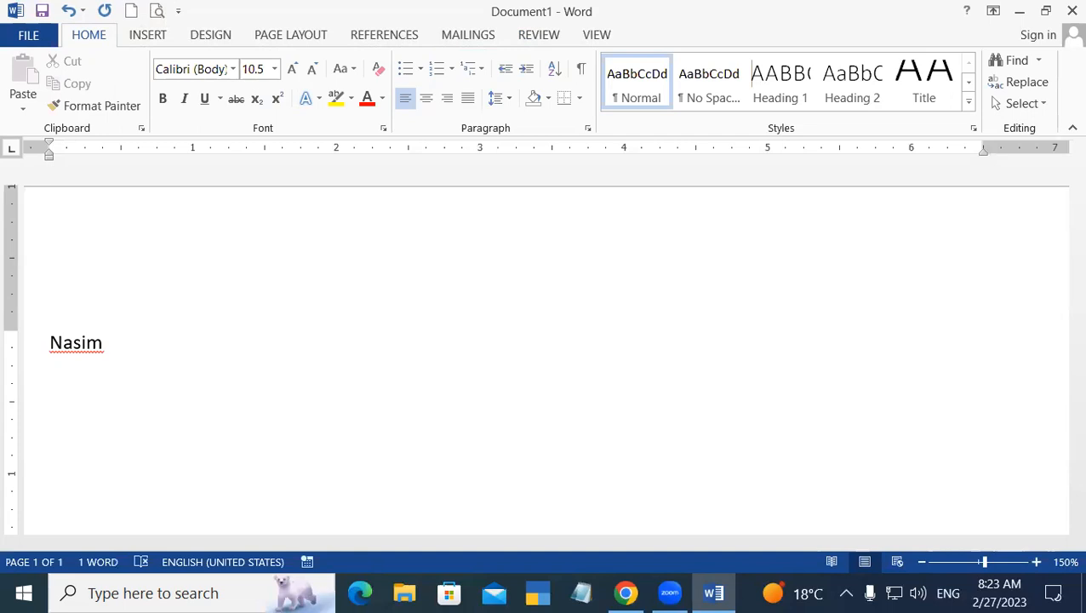
pyautogui.rightClick(73, 345)
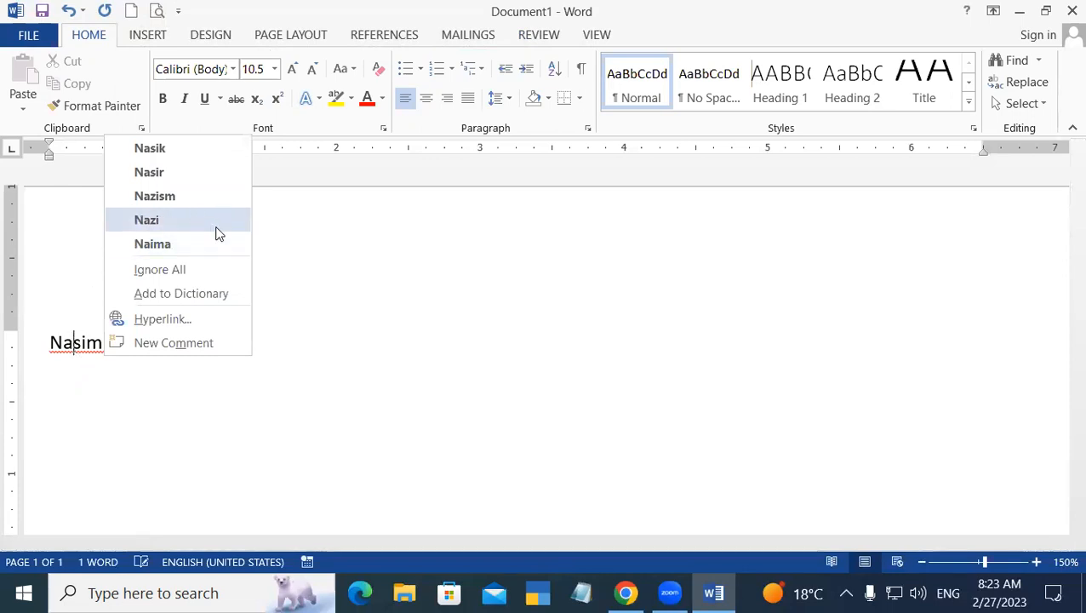
# Add the name to the spelling dictionary, then close both documents without saving.
pyautogui.click(227, 294)
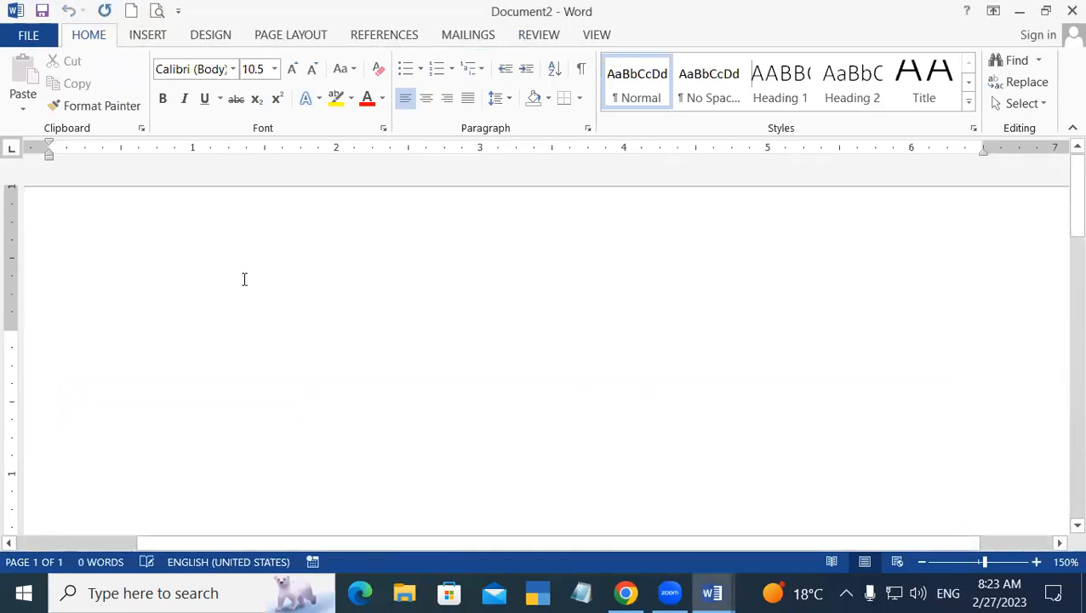
pyautogui.click(1071, 10)
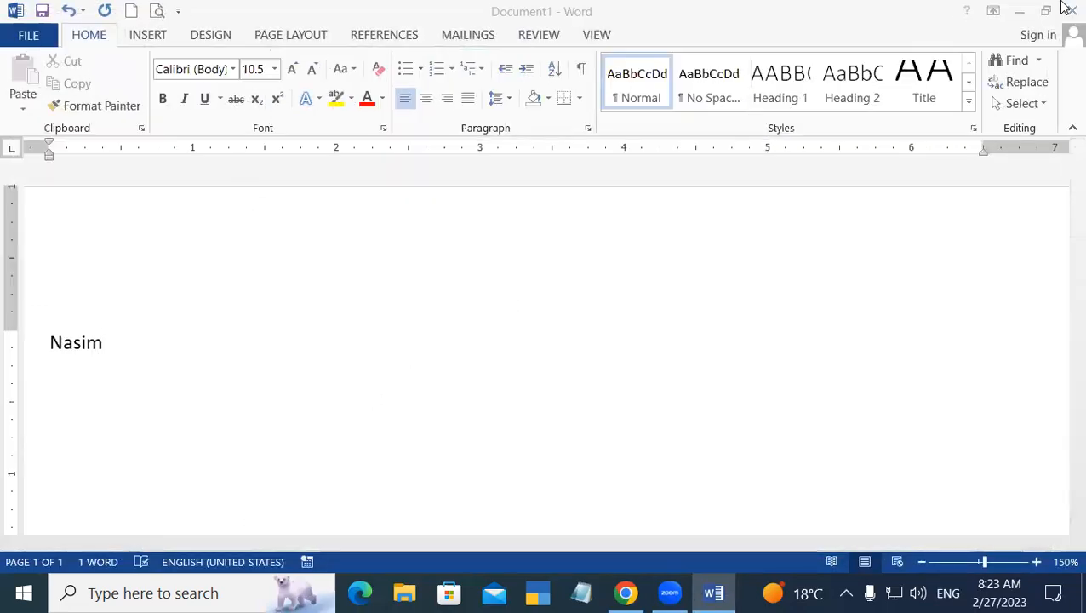
pyautogui.click(1069, 8)
pyautogui.click(543, 328)
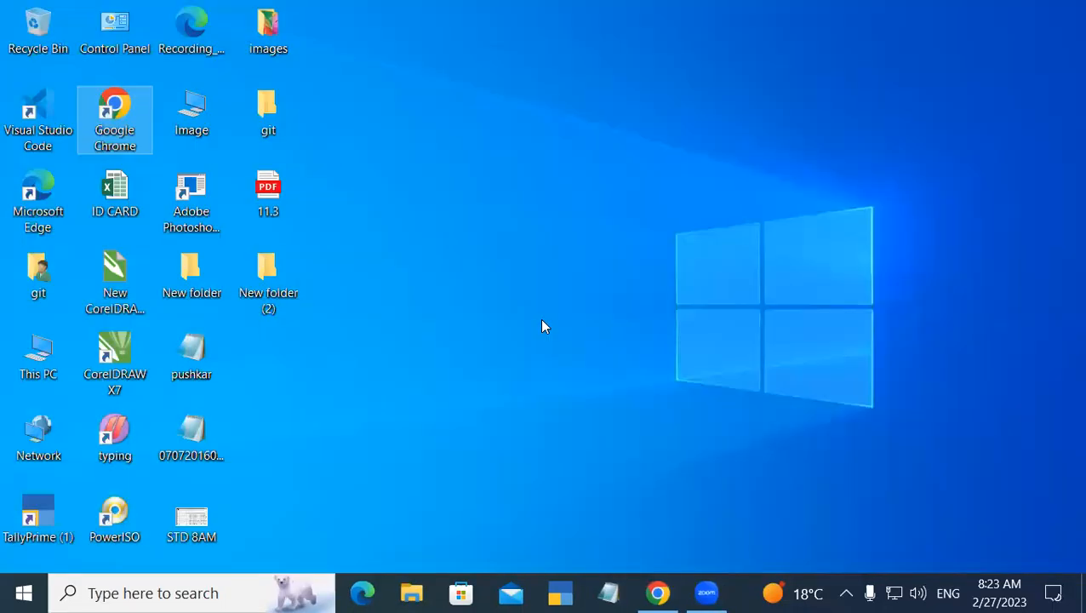
# Relaunch Word via Run, open a blank Document1, and type the first name.
pyautogui.press('super+r')
pyautogui.press('Return')
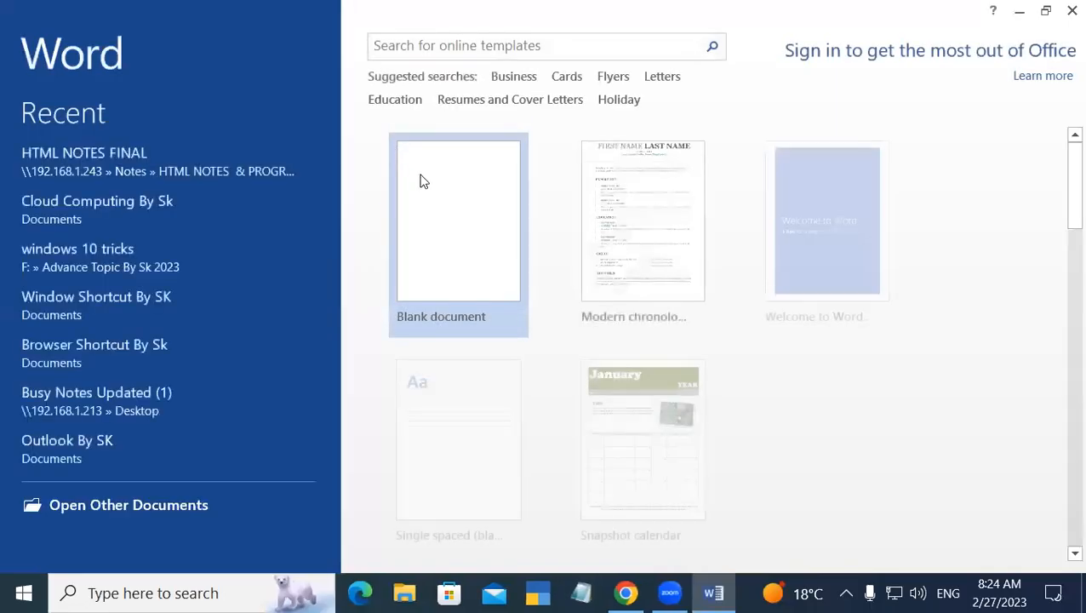
pyautogui.click(423, 181)
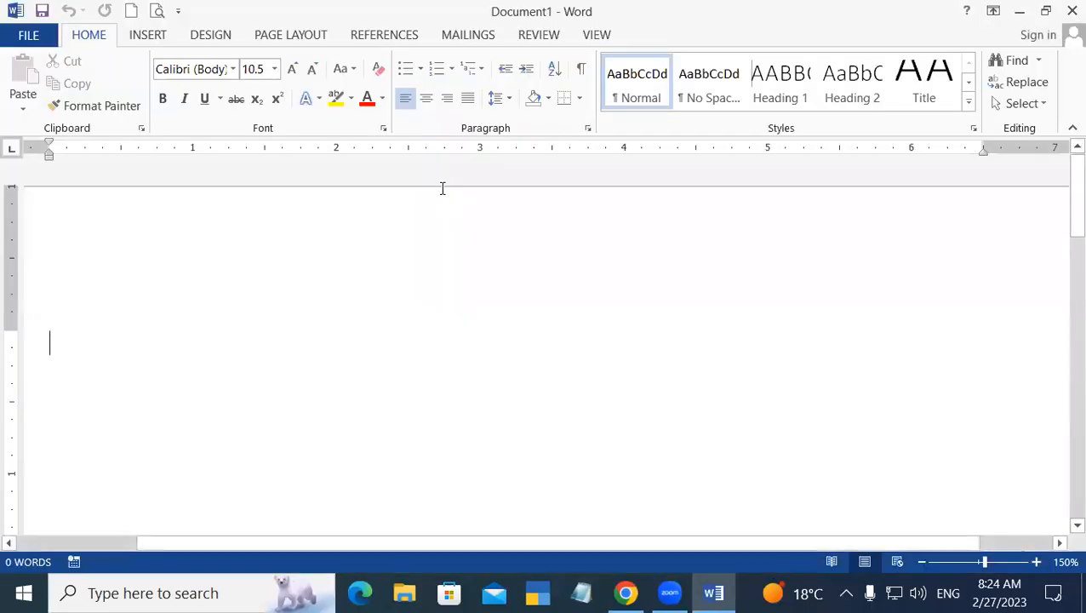
pyautogui.write('Nasim')
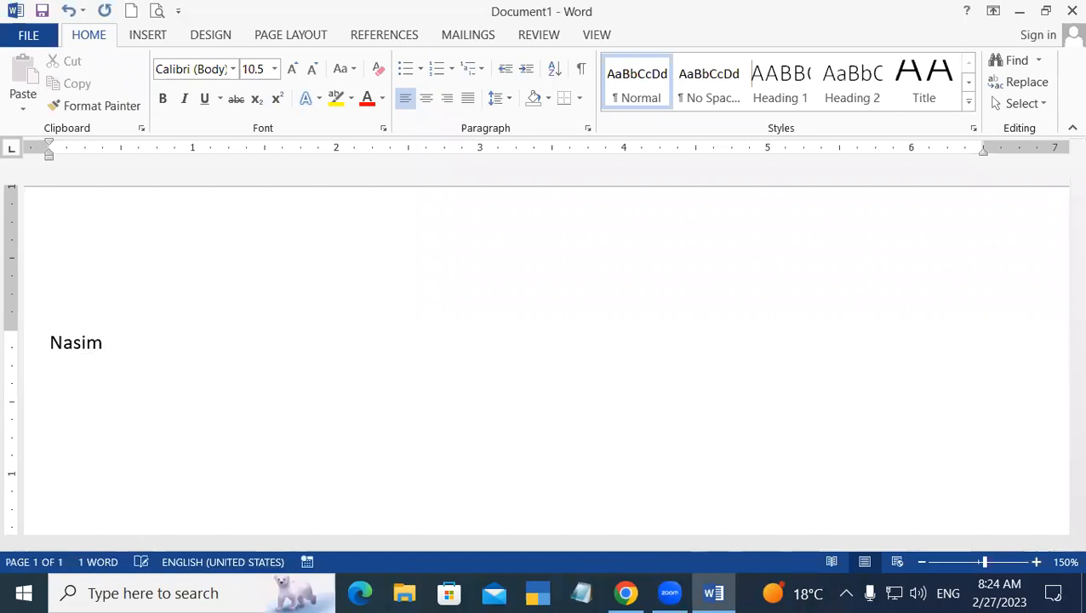
pyautogui.press('Return')
# Show the Review tab, open the Define dictionary pane, then close it.
pyautogui.click(526, 38)
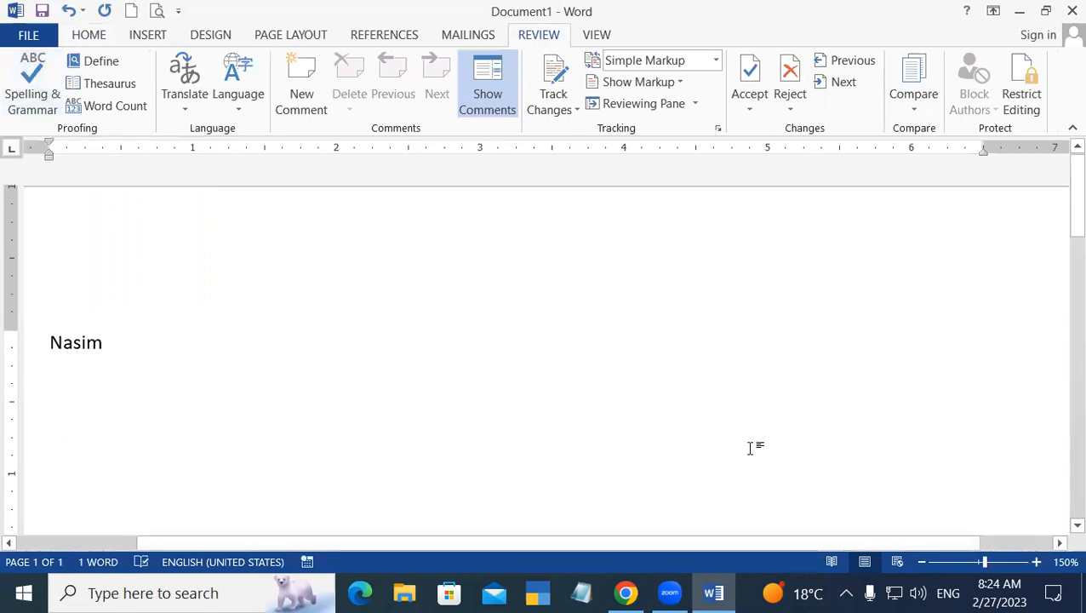
pyautogui.click(97, 62)
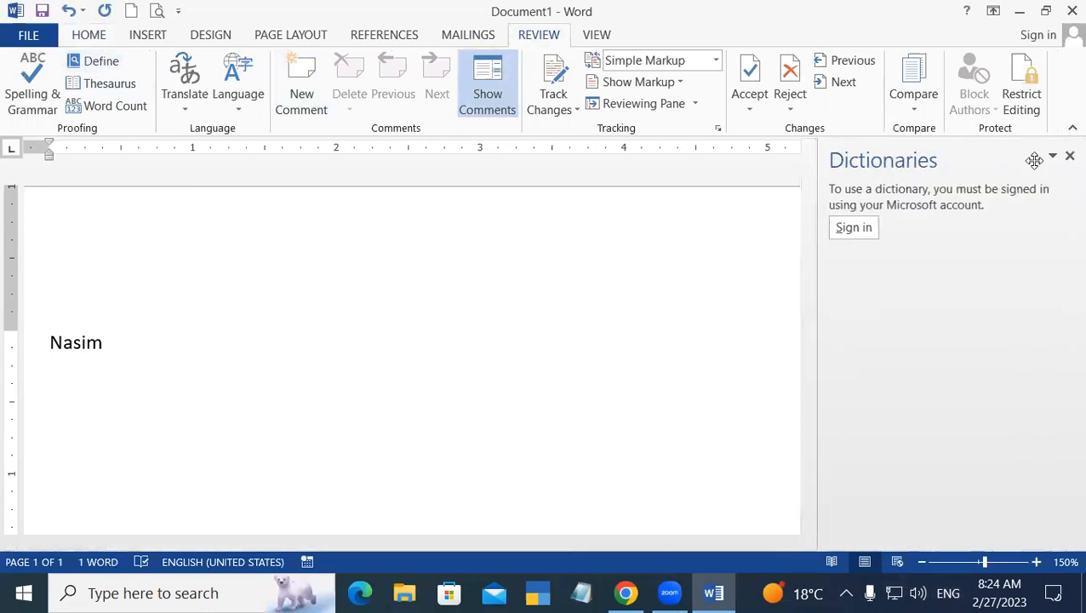
pyautogui.click(1067, 158)
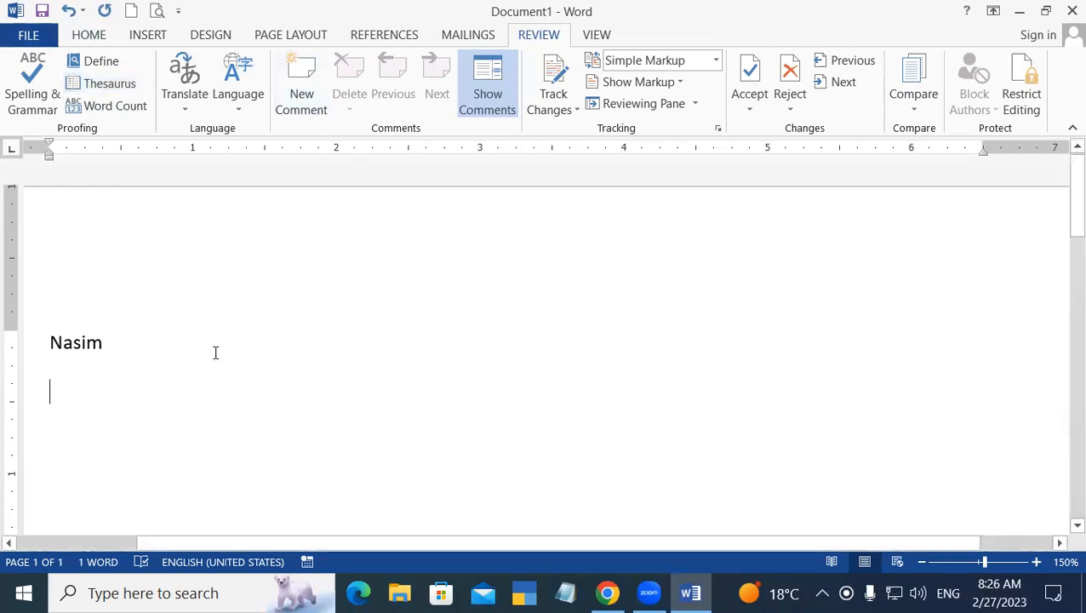
# Select the name line and replace it with =rand(55) sample text (2629 words, 6 pages).
pyautogui.click(7, 326)
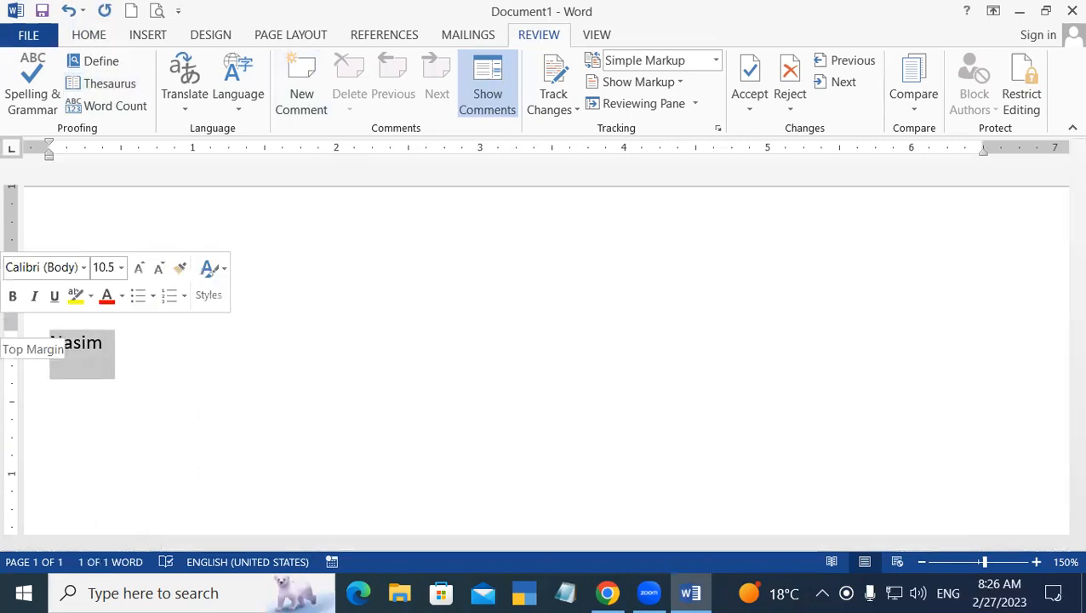
pyautogui.write('=ran')
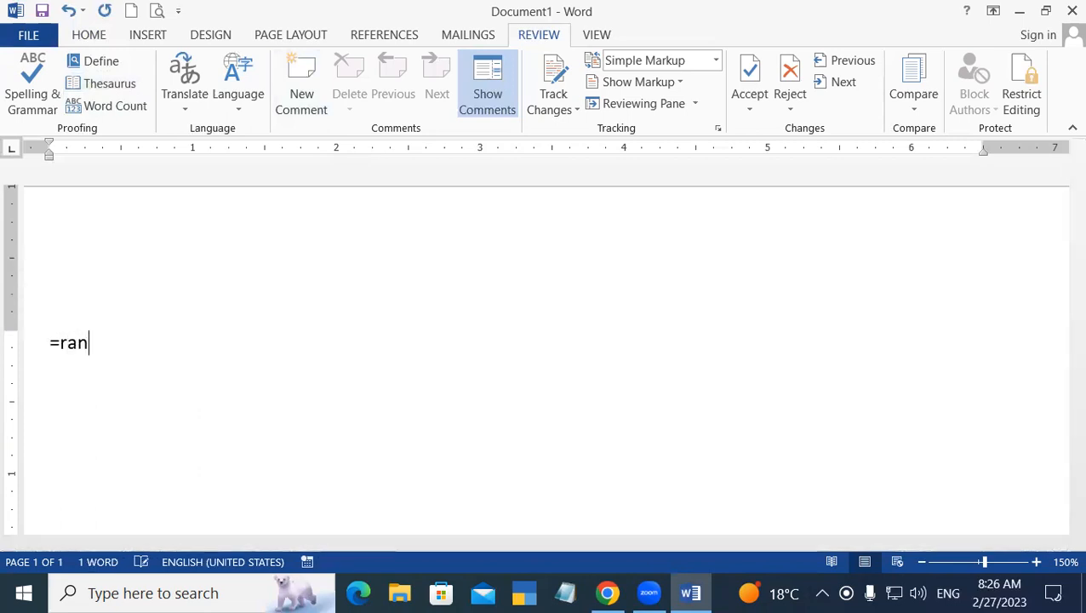
pyautogui.write('d(55)')
pyautogui.press('Return')
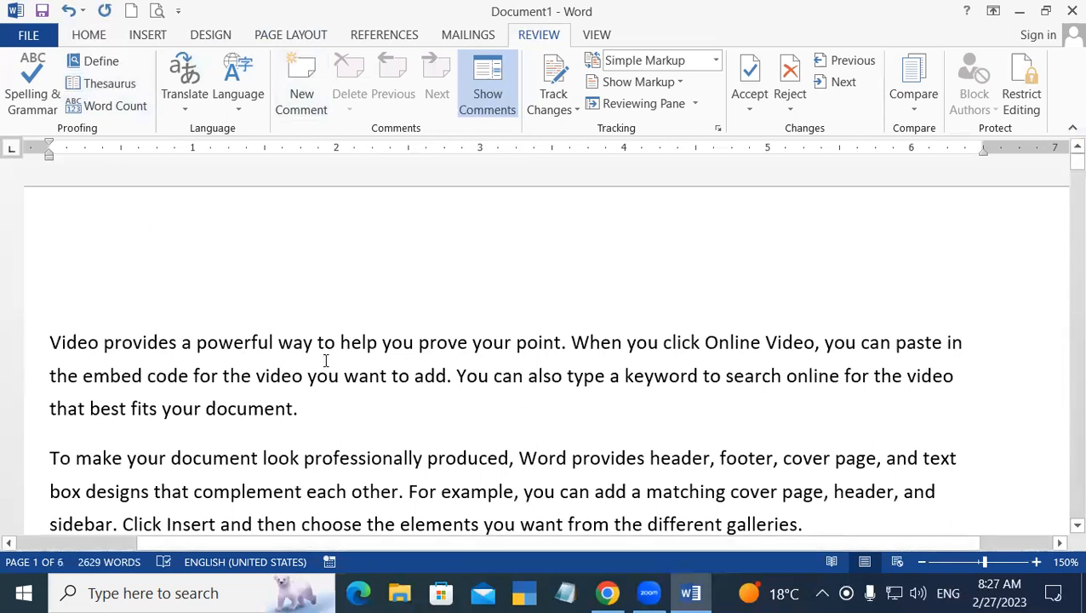
# Select 'document' in the first paragraph and browse its Thesaurus synonyms, such as essay, paper and manuscript.
pyautogui.click(205, 408)
pyautogui.moveTo(255, 411)
pyautogui.mouseDown()
pyautogui.moveTo(291, 412)
pyautogui.moveTo(269, 415)
pyautogui.mouseUp()
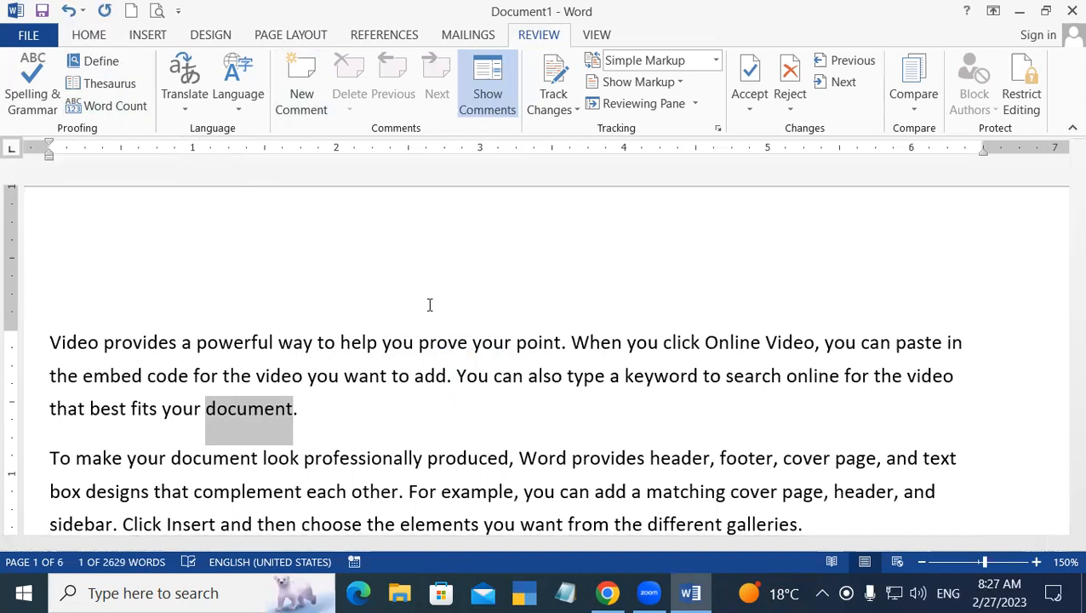
pyautogui.click(110, 85)
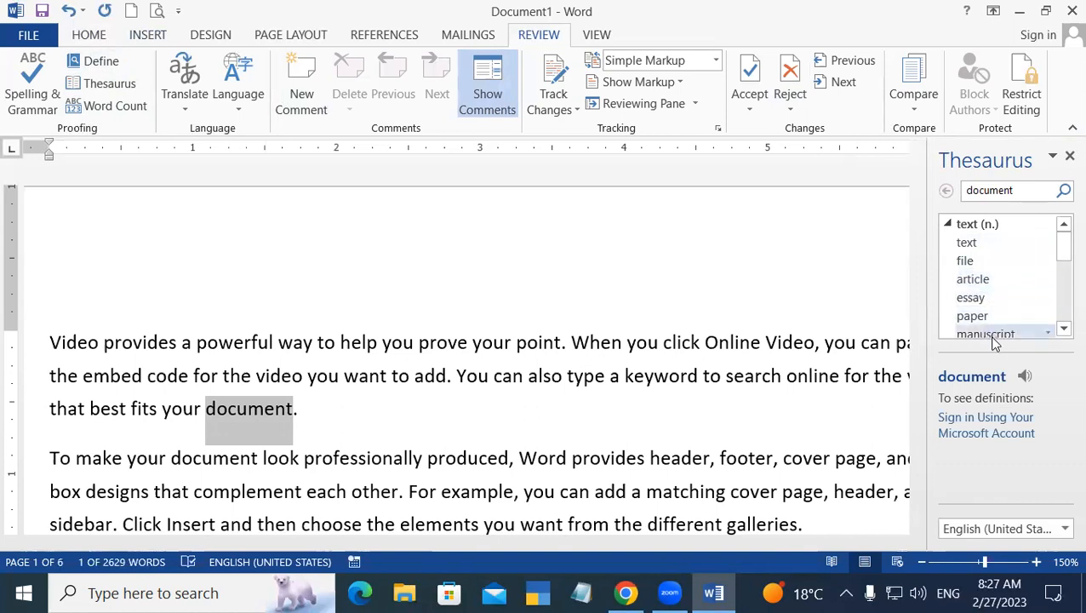
pyautogui.click(1062, 329)
pyautogui.click(1062, 329)
pyautogui.click(1062, 329)
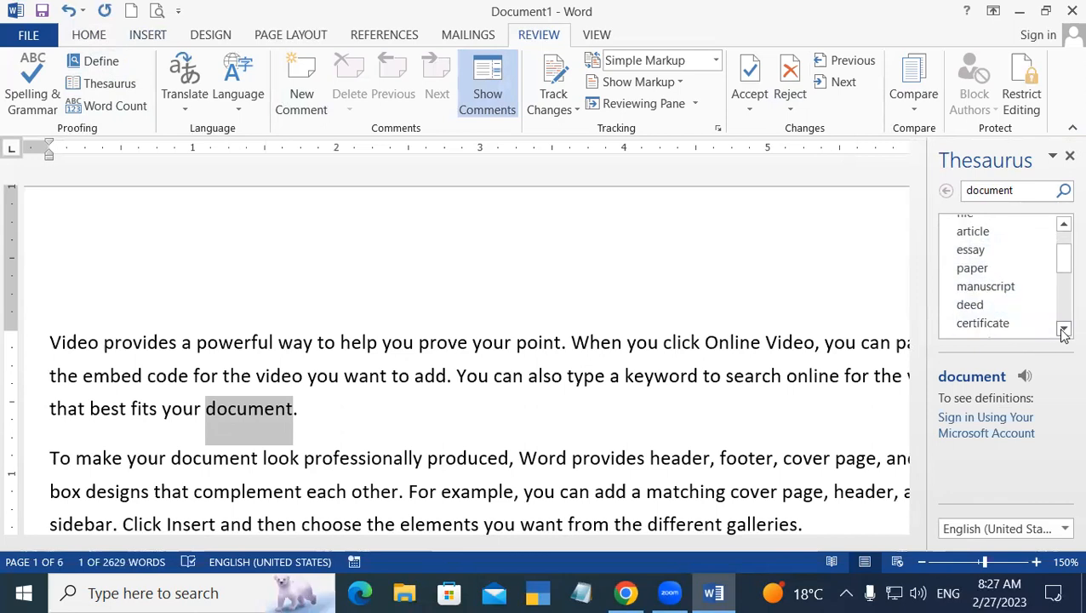
pyautogui.click(1063, 330)
pyautogui.click(1063, 329)
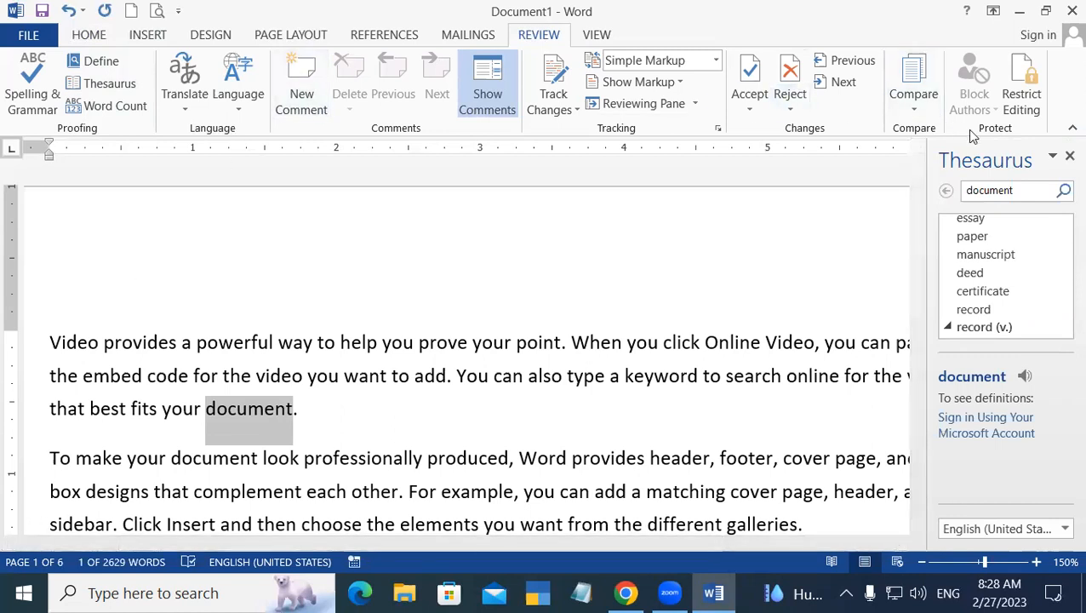
pyautogui.click(337, 278)
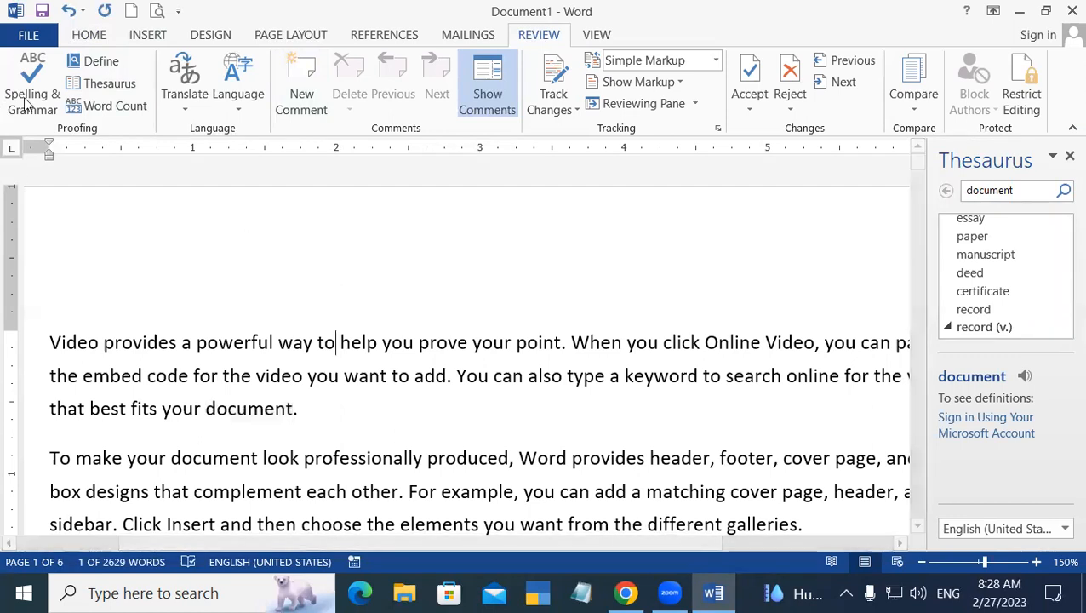
# Close the Thesaurus and show Word Count: 6 pages, 2,629 words, 55 paragraphs, 166 lines.
pyautogui.click(1069, 156)
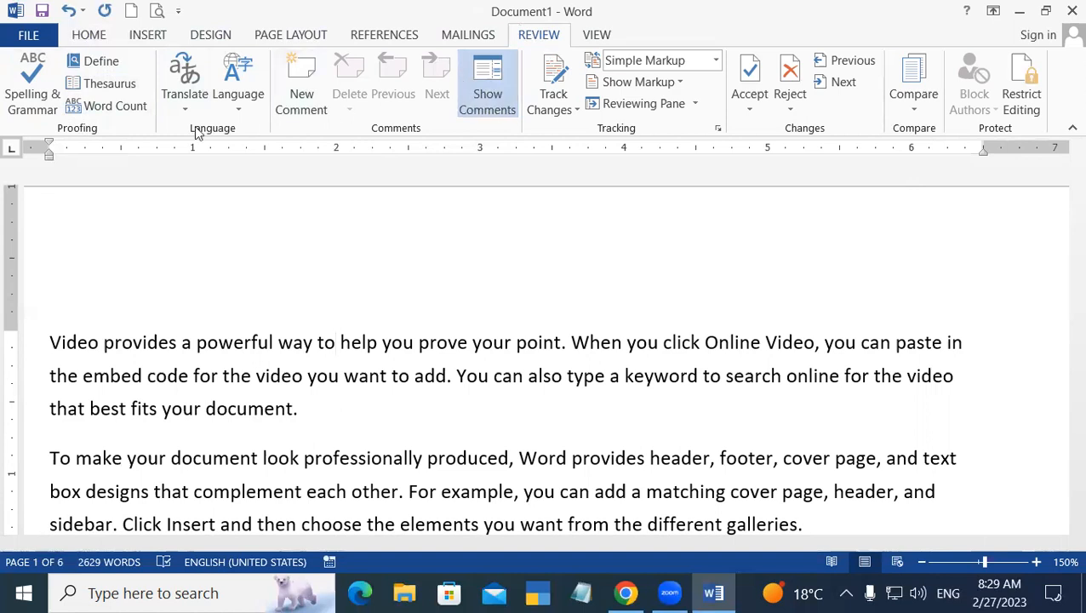
pyautogui.click(103, 108)
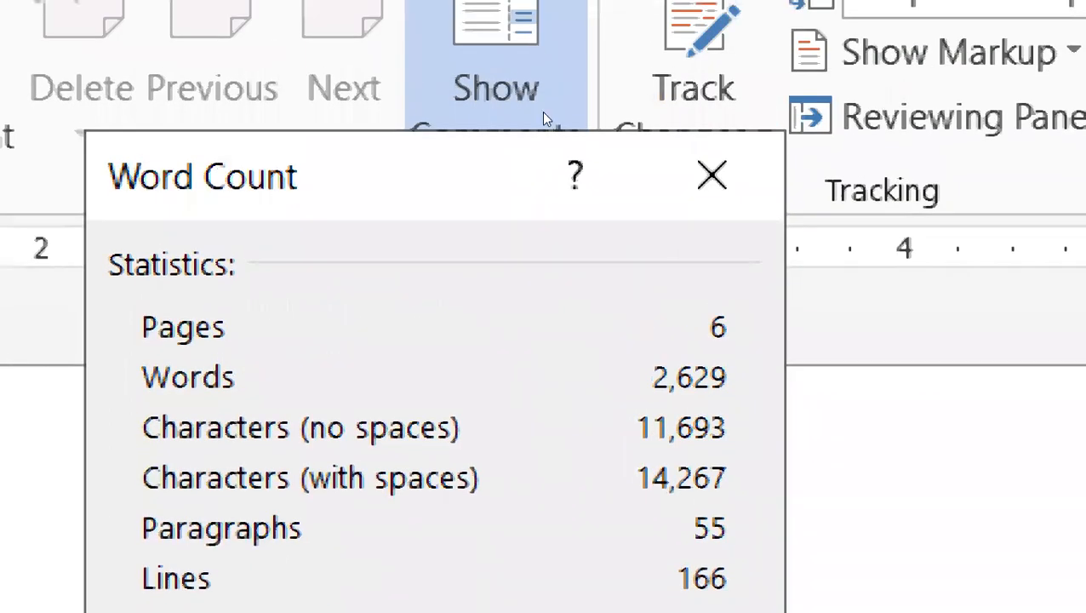
# Dismiss the Word Count dialog after reviewing the 6 pages and 2,629 words.
pyautogui.click(713, 151)
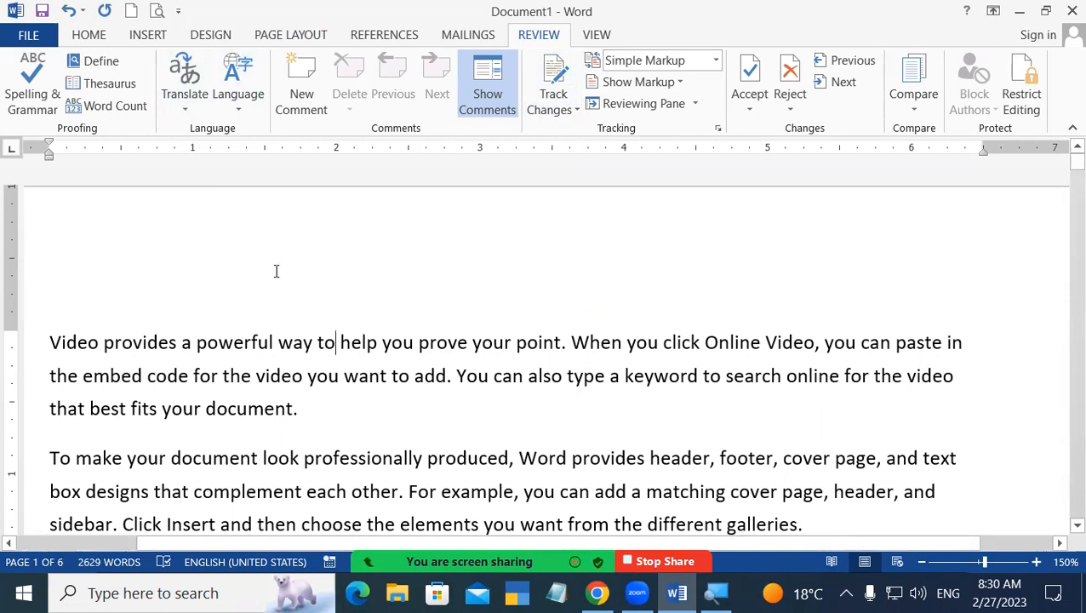
# Select the 'Video provides a powerful way' paragraph and cancel the whole-document translation prompt.
pyautogui.click(52, 339)
pyautogui.moveTo(52, 339); pyautogui.dragTo(296, 412)
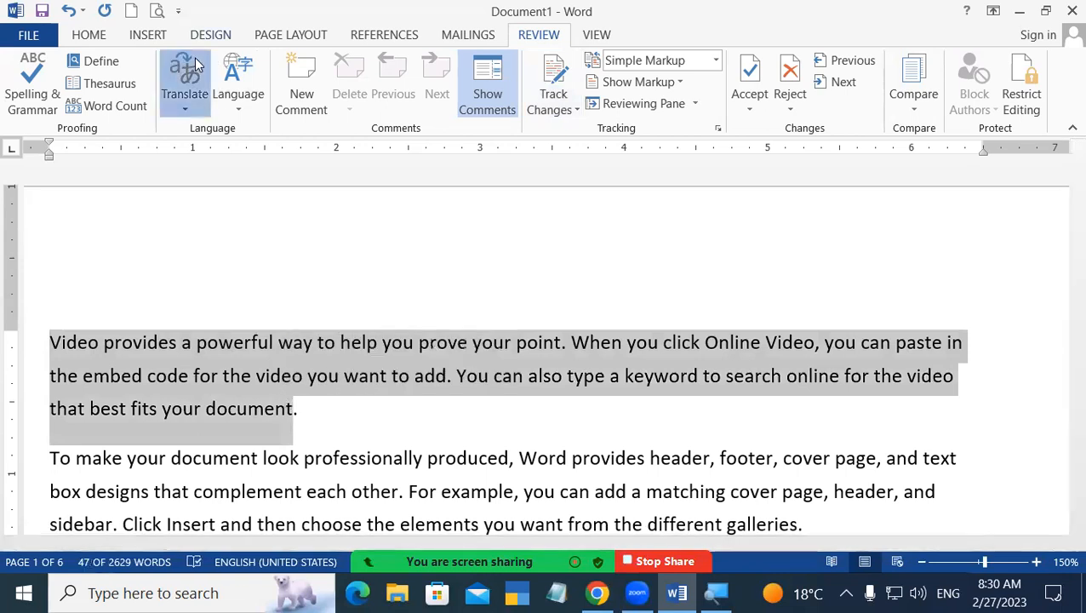
pyautogui.click(185, 90)
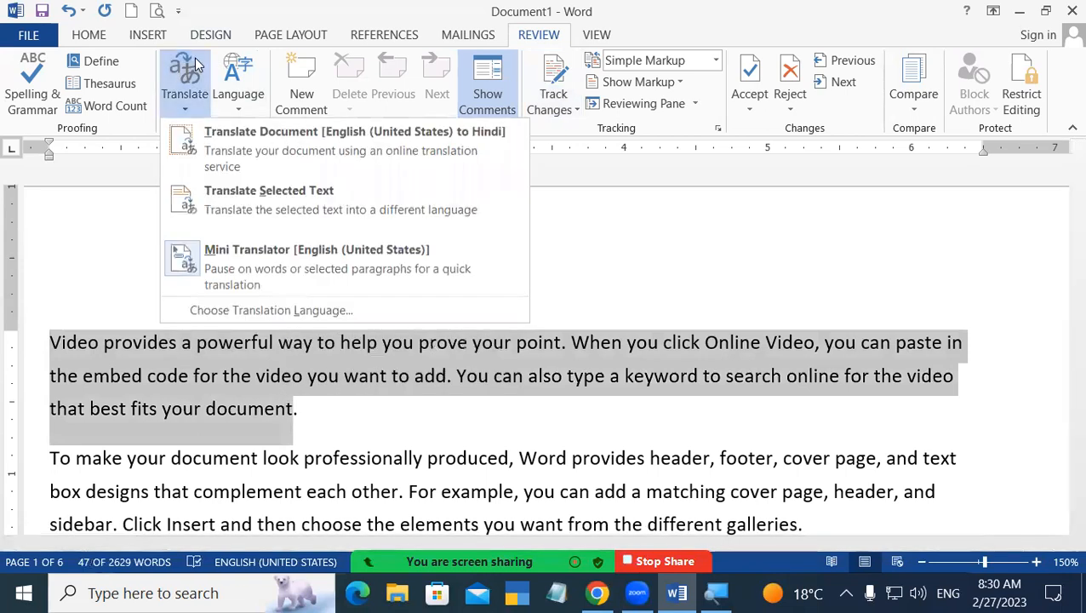
pyautogui.click(236, 153)
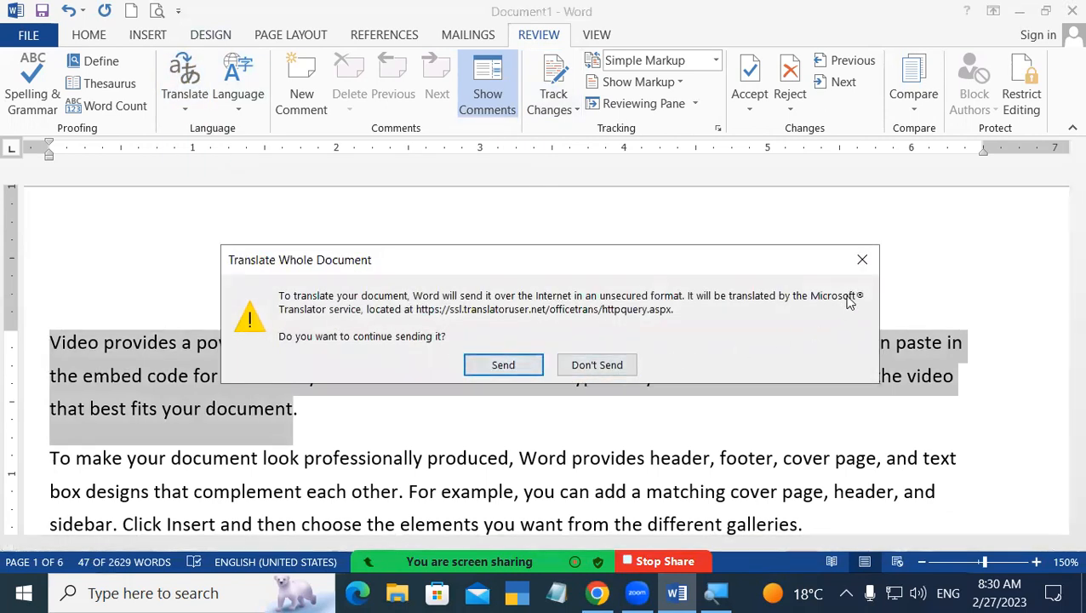
pyautogui.click(862, 260)
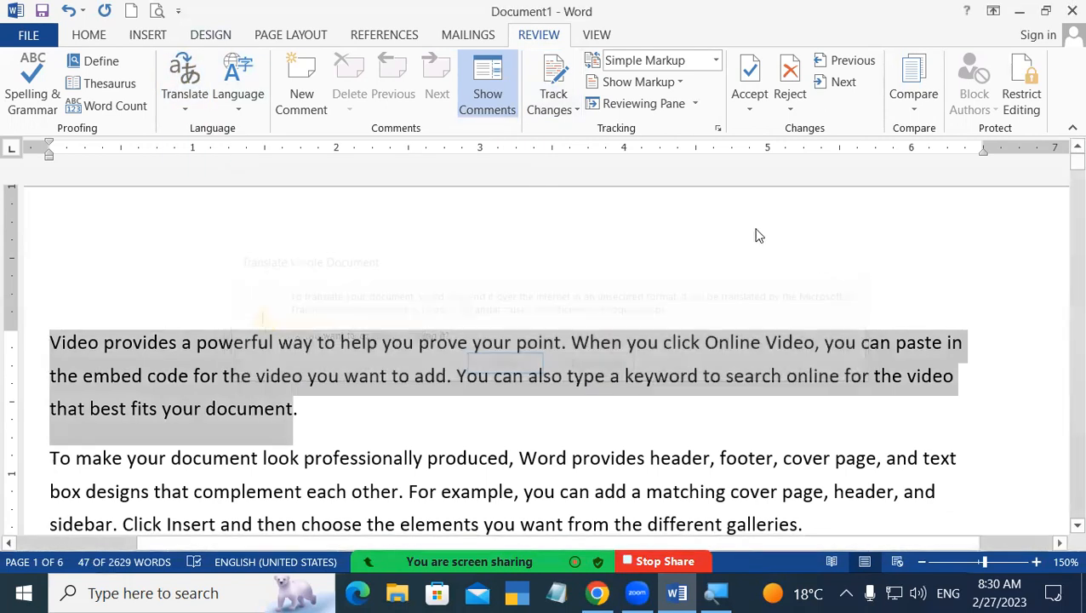
# Toggle the Mini Translator, then translate just the selected paragraph into Hindi.
pyautogui.click(191, 101)
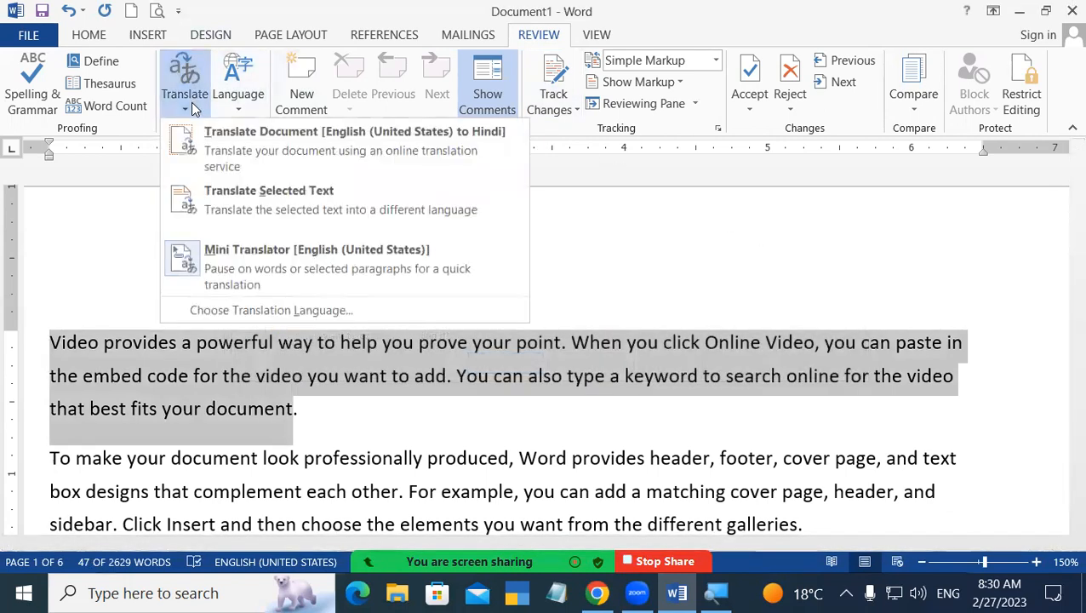
pyautogui.click(250, 252)
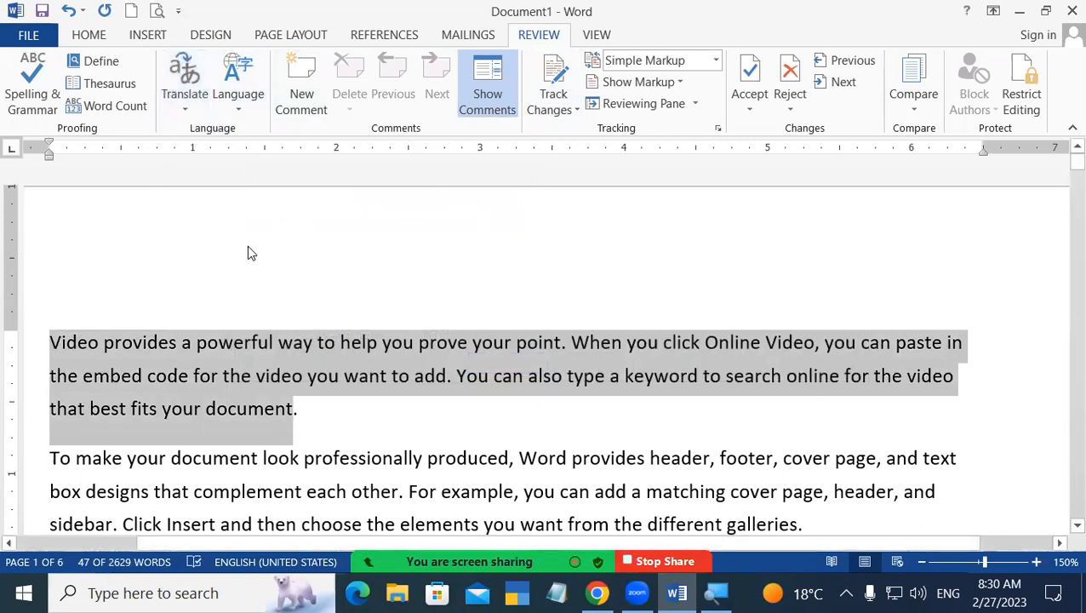
pyautogui.click(194, 103)
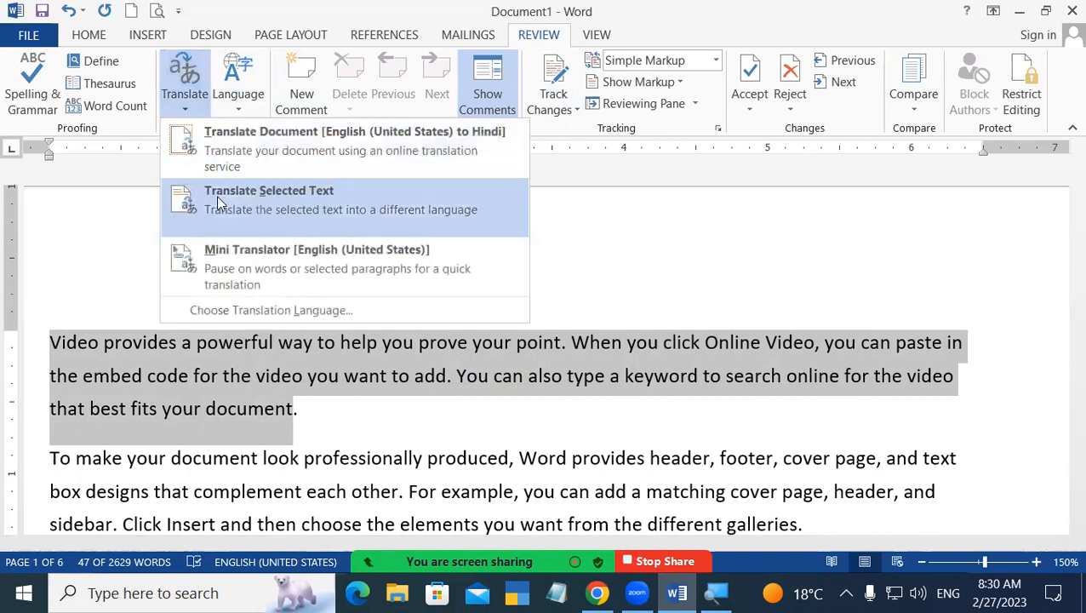
pyautogui.click(216, 196)
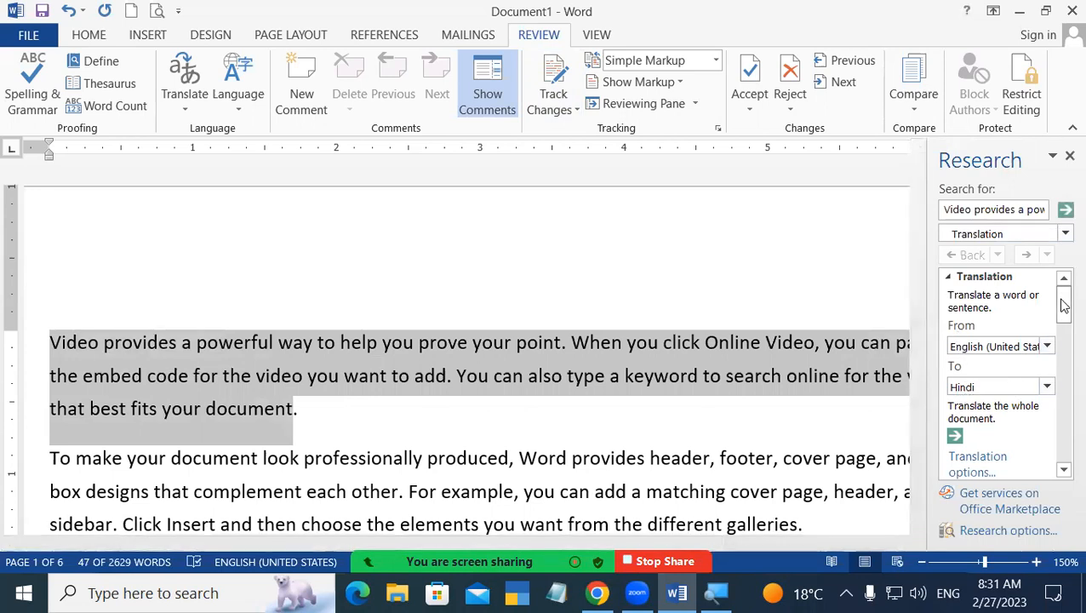
# Run the English-to-Hindi translation and insert the Hindi text over the 'Video provides…' paragraph.
pyautogui.click(1064, 210)
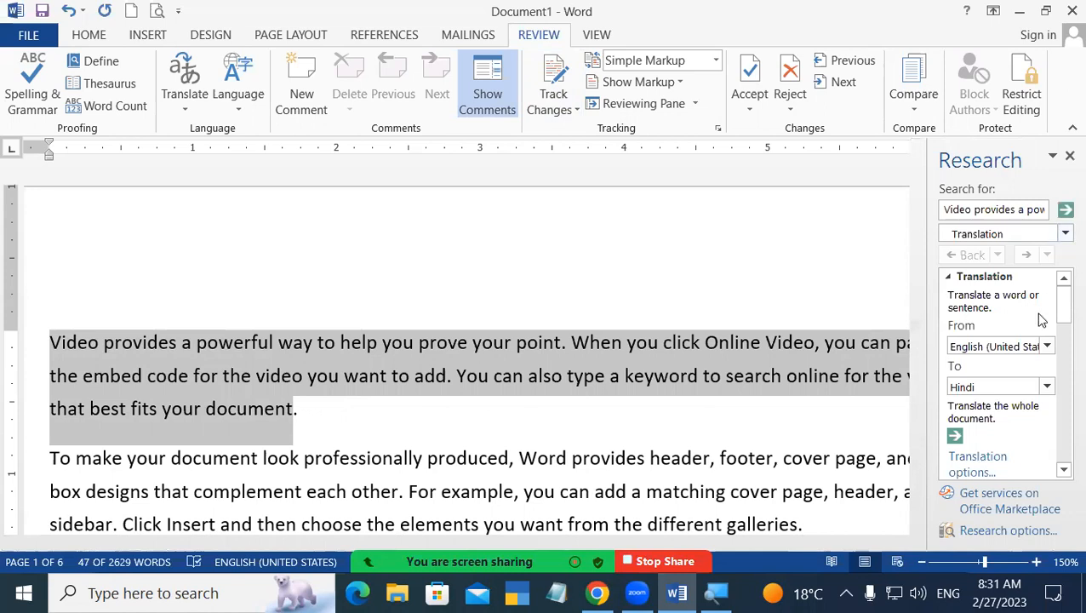
pyautogui.moveTo(1063, 302); pyautogui.dragTo(1063, 417)
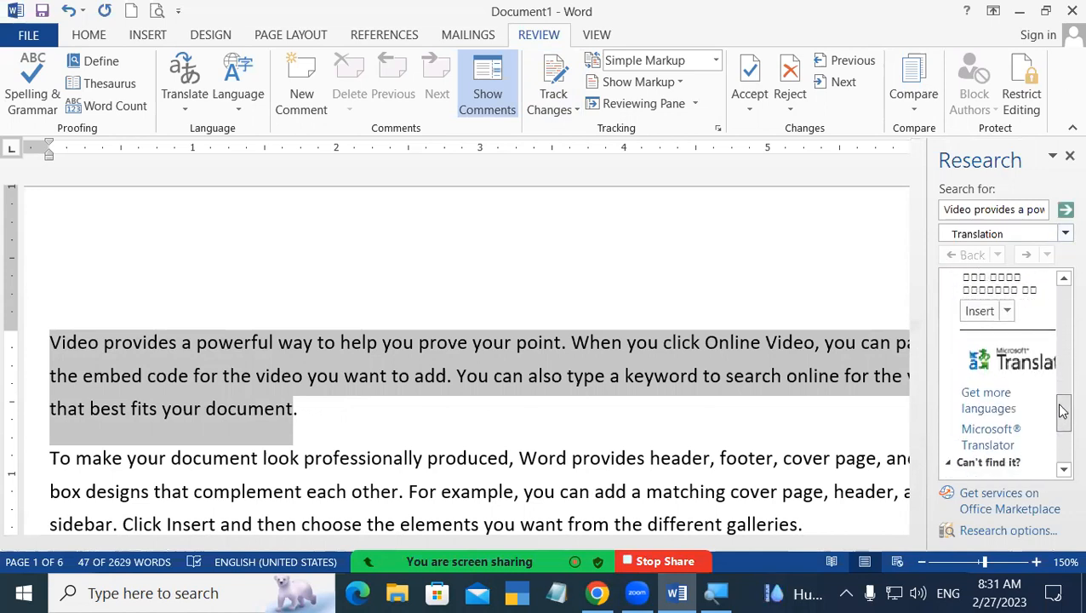
pyautogui.click(979, 311)
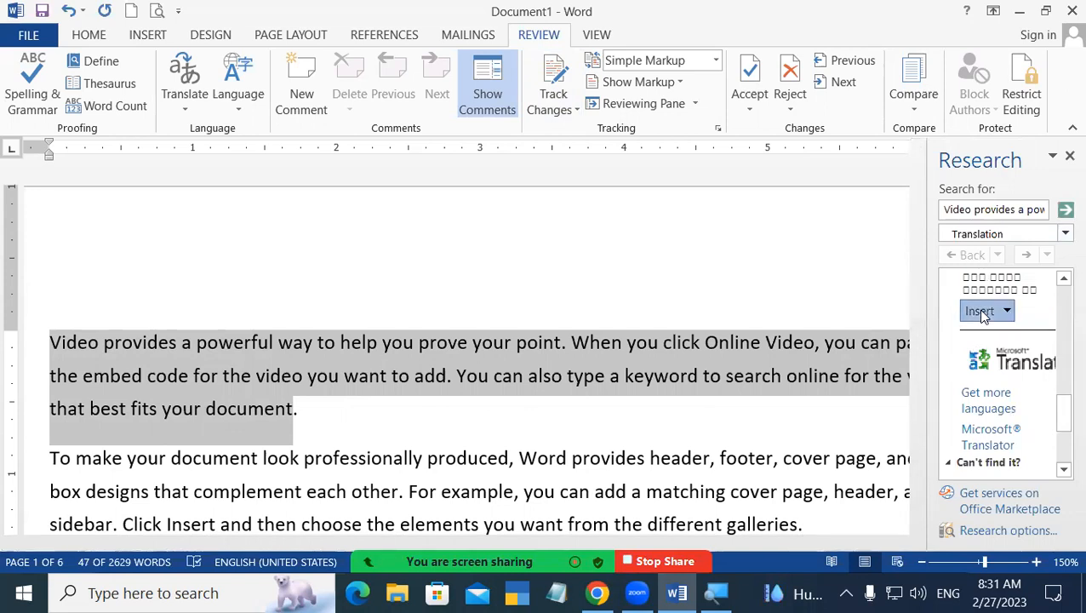
pyautogui.moveTo(769, 541); pyautogui.dragTo(560, 525)
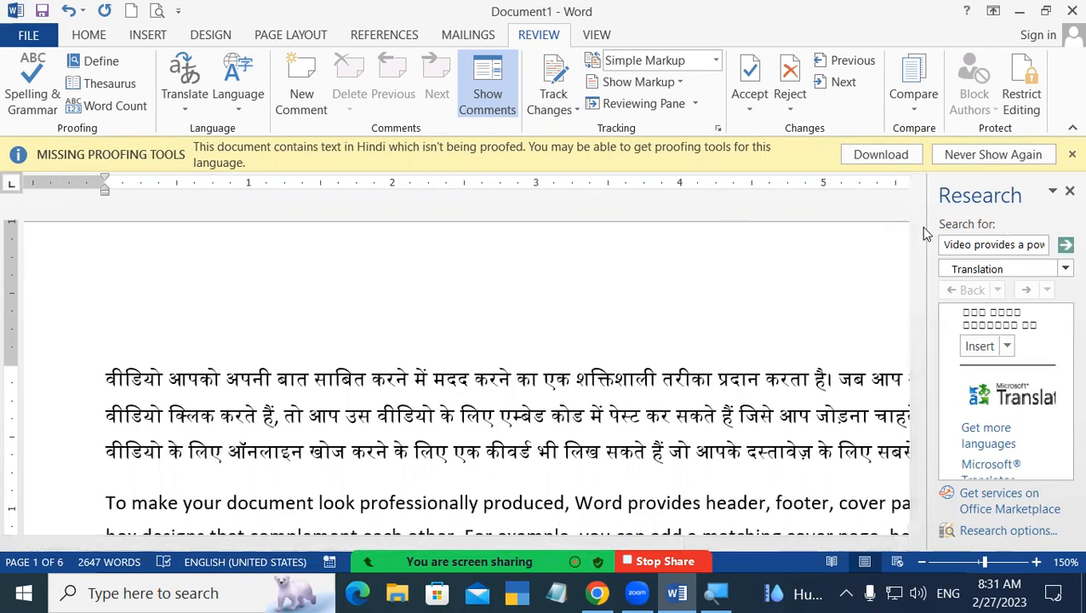
# Select the 'To make your document look professionally produced' paragraph and close the Research pane and proofing notice.
pyautogui.scroll(-6, 923, 228)
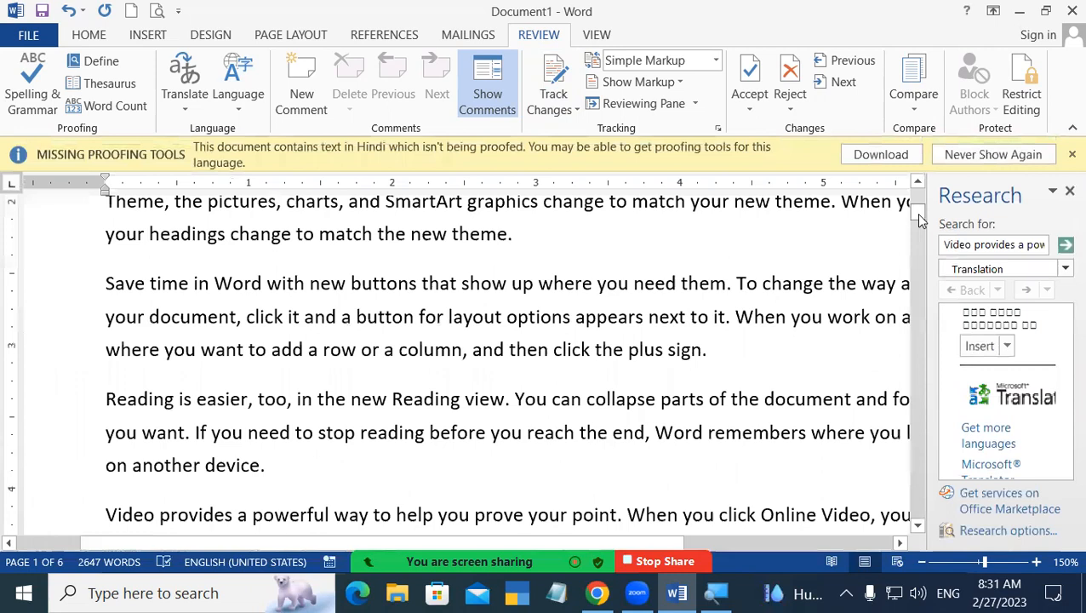
pyautogui.scroll(2, 919, 219)
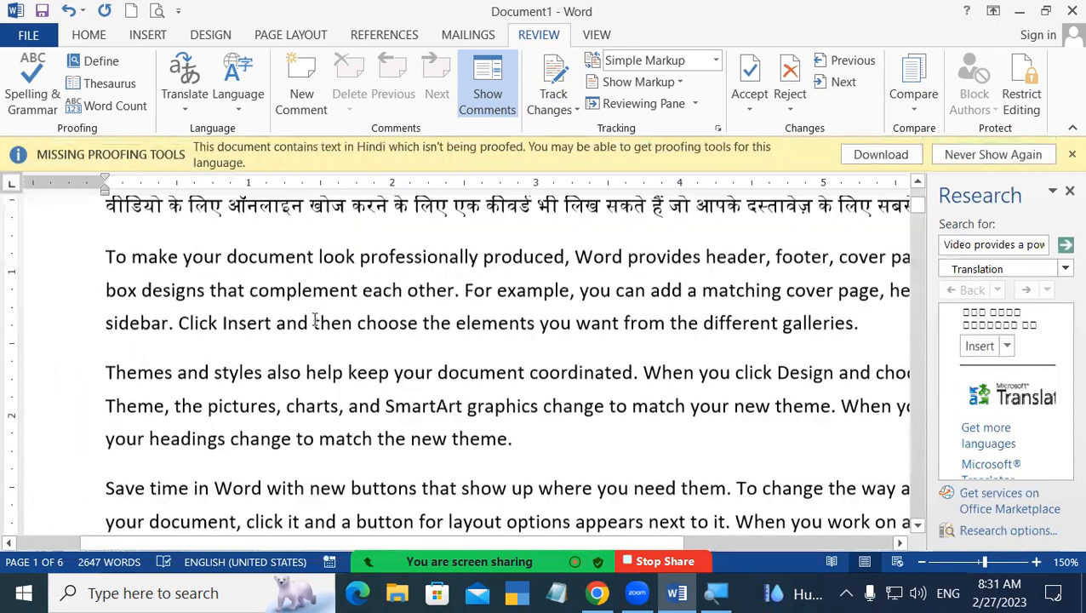
pyautogui.moveTo(106, 265); pyautogui.dragTo(851, 332)
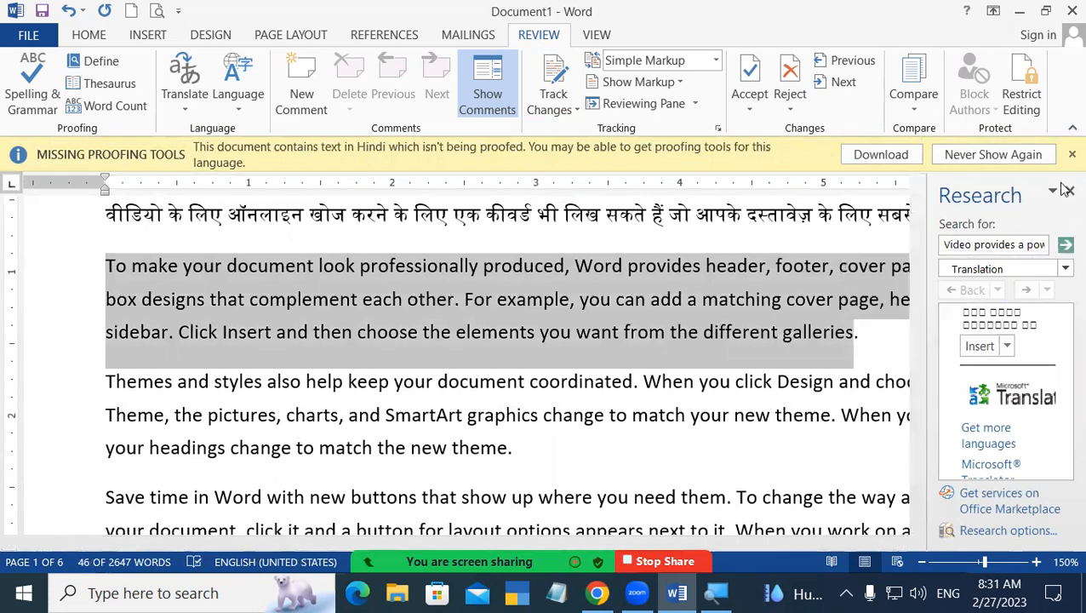
pyautogui.click(1067, 191)
pyautogui.click(1067, 155)
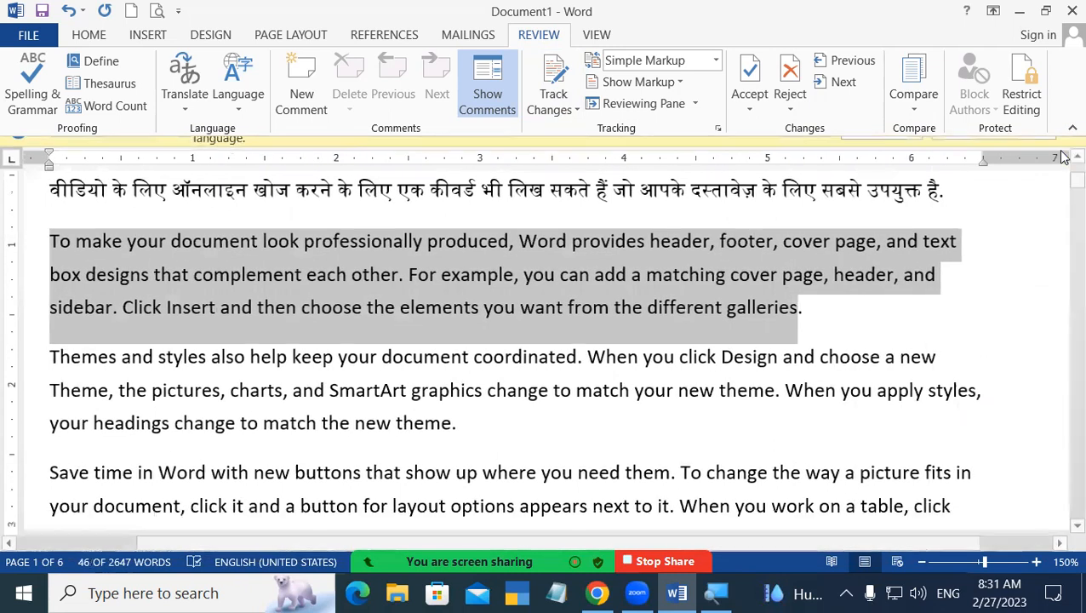
# Translate the selected paragraph into Hindi and insert it in place of the English text.
pyautogui.click(190, 109)
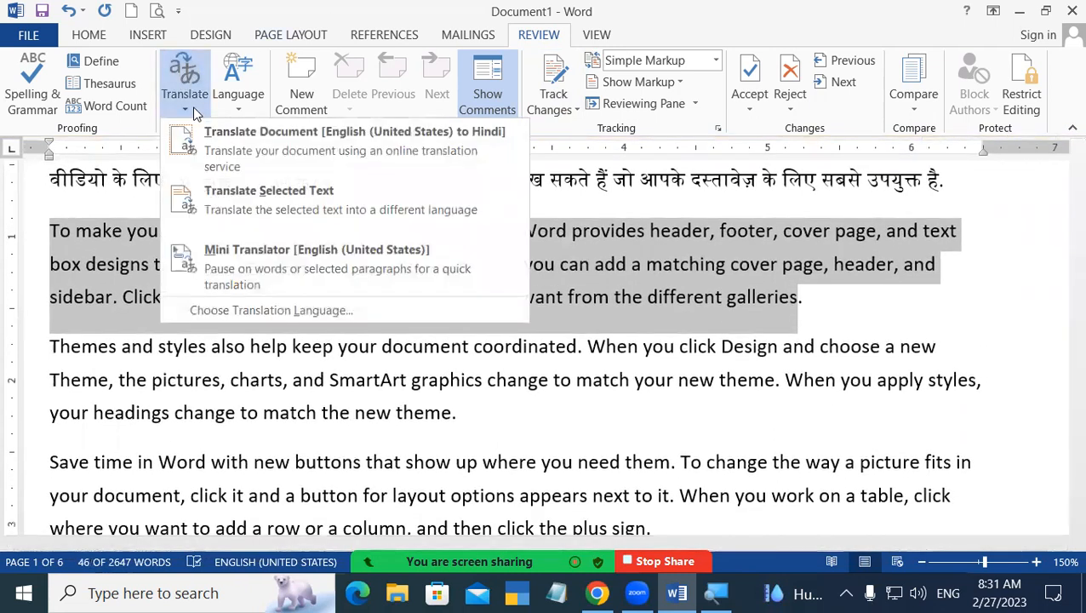
pyautogui.hotkey('alt', 'shift', 'F7')
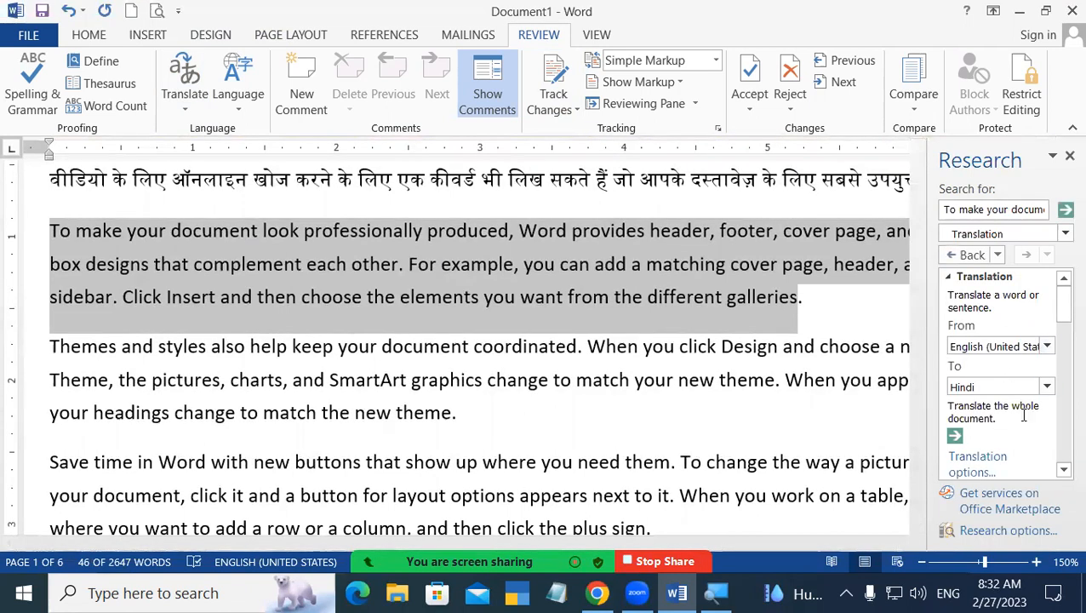
pyautogui.moveTo(1062, 310); pyautogui.dragTo(1048, 394)
pyautogui.scroll(-3, 1048, 394)
pyautogui.click(978, 339)
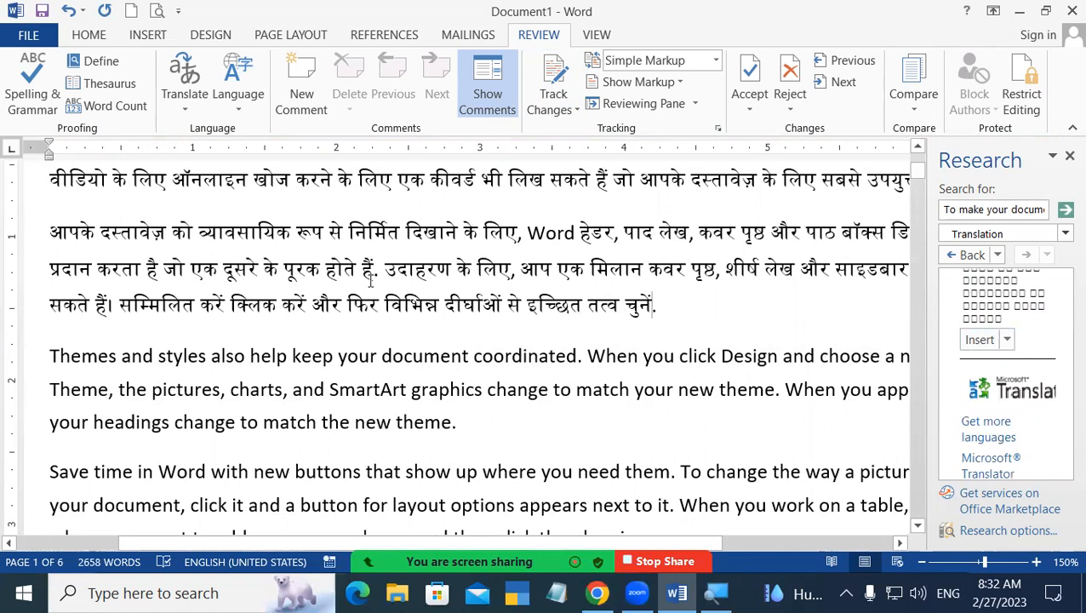
# Select the Hindi second paragraph for translation with the target language set to English (United States).
pyautogui.moveTo(51, 225); pyautogui.dragTo(695, 303)
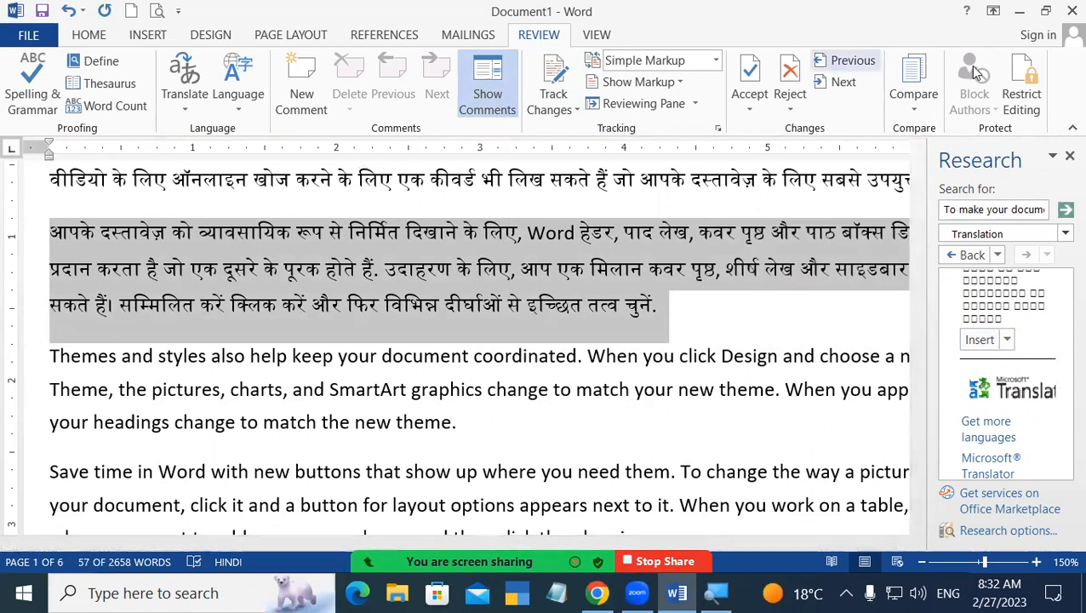
pyautogui.click(1067, 155)
pyautogui.click(184, 96)
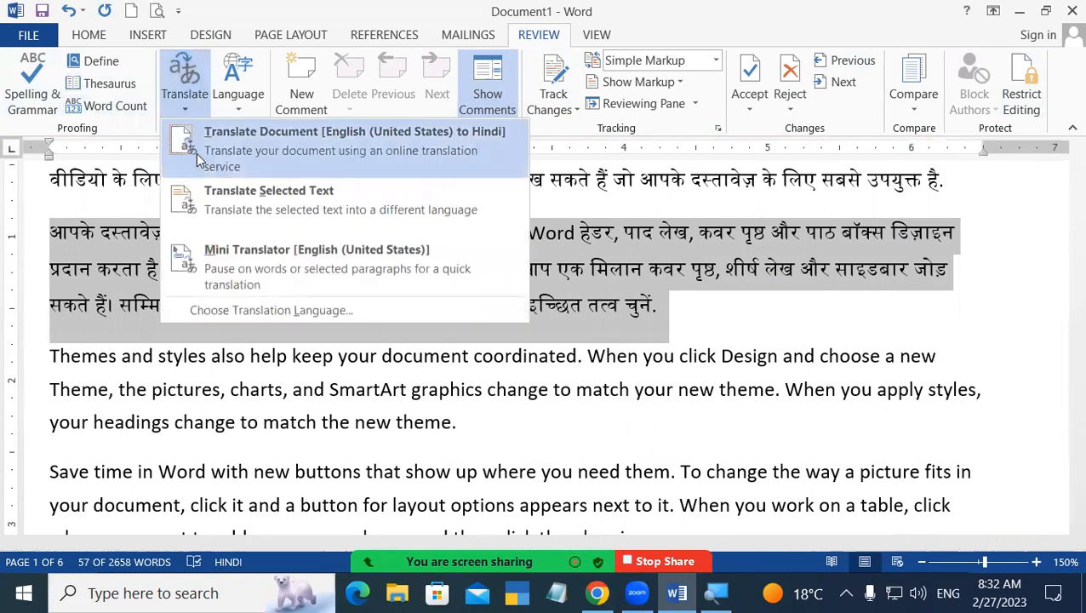
pyautogui.click(204, 194)
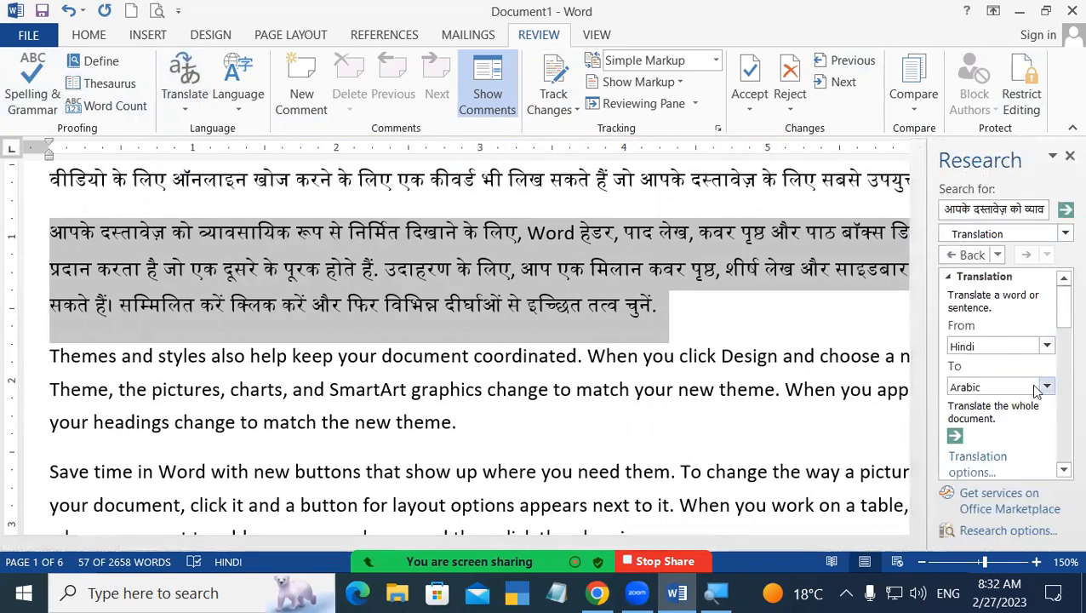
pyautogui.click(1047, 387)
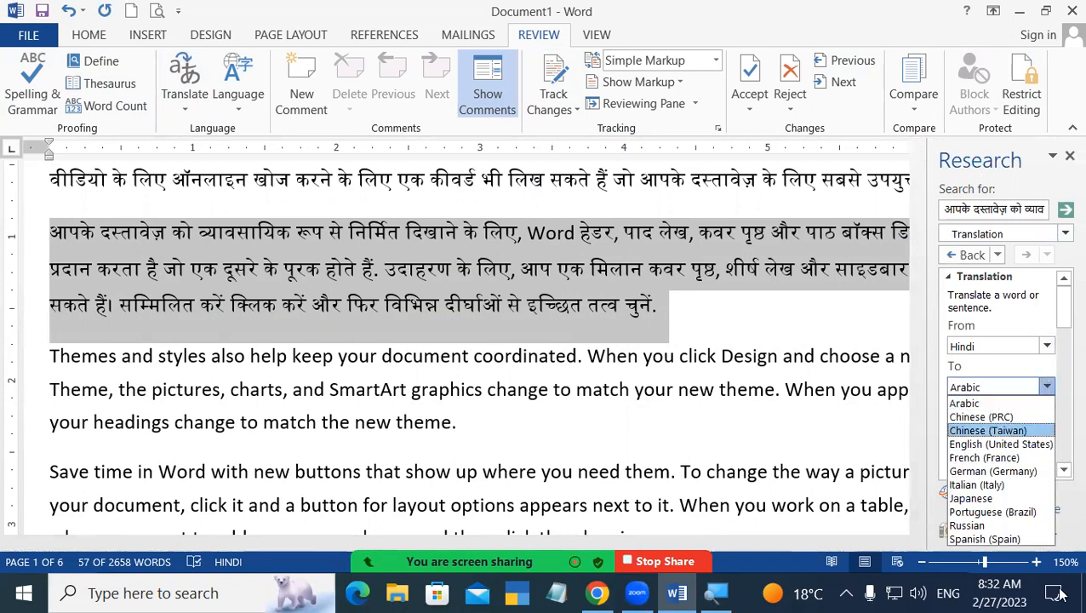
pyautogui.click(991, 384)
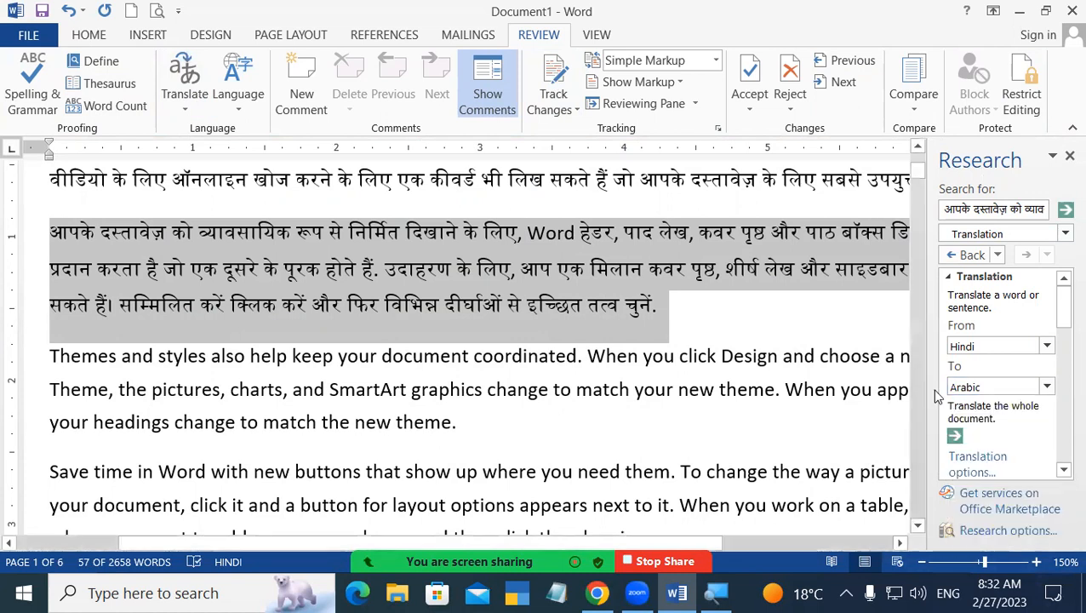
pyautogui.click(1045, 387)
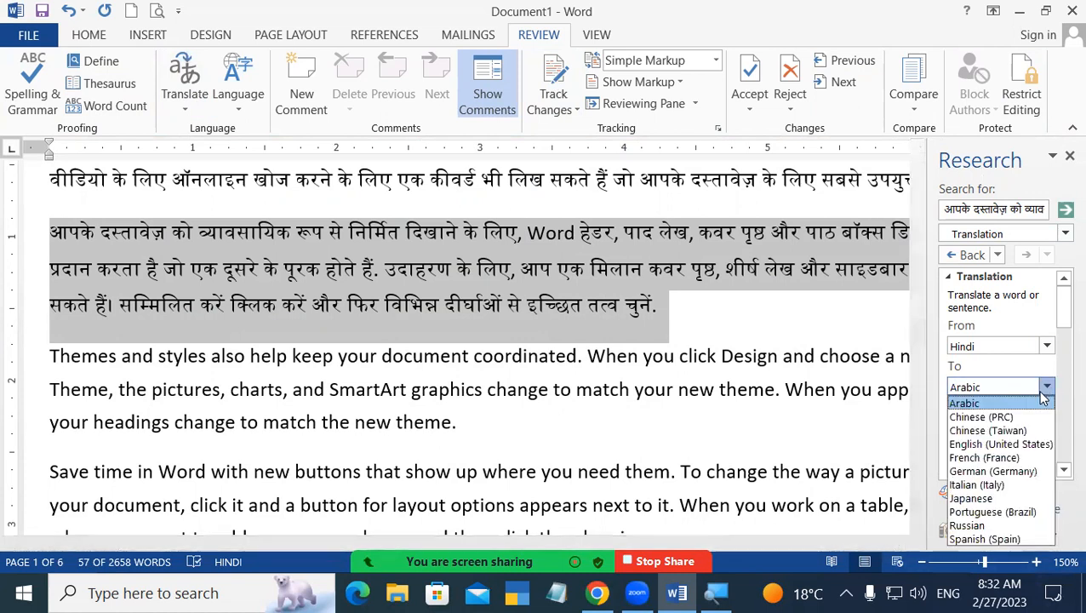
pyautogui.press('e')
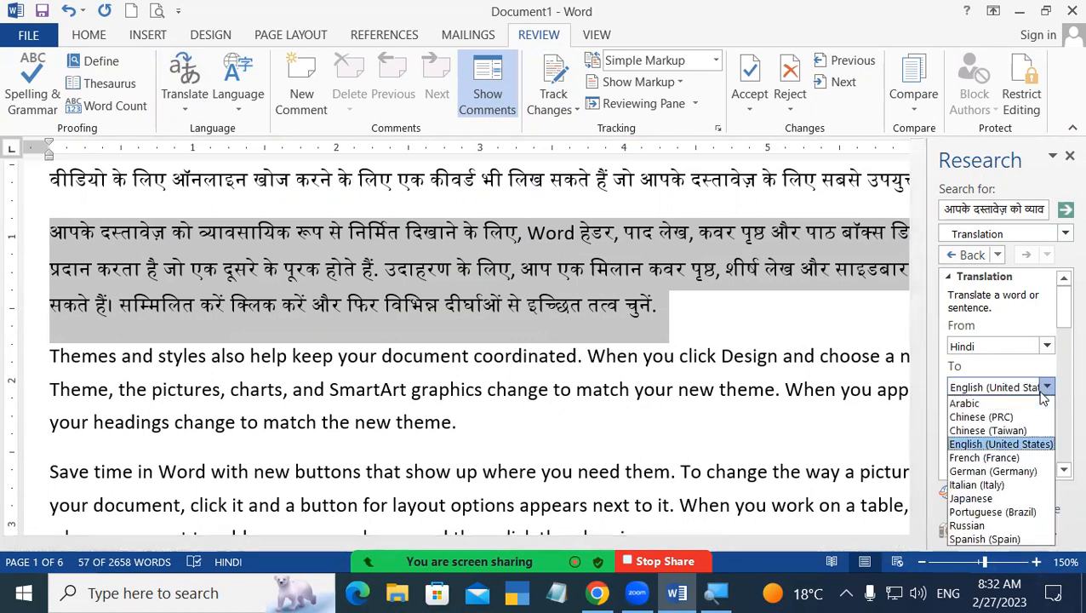
pyautogui.press('Return')
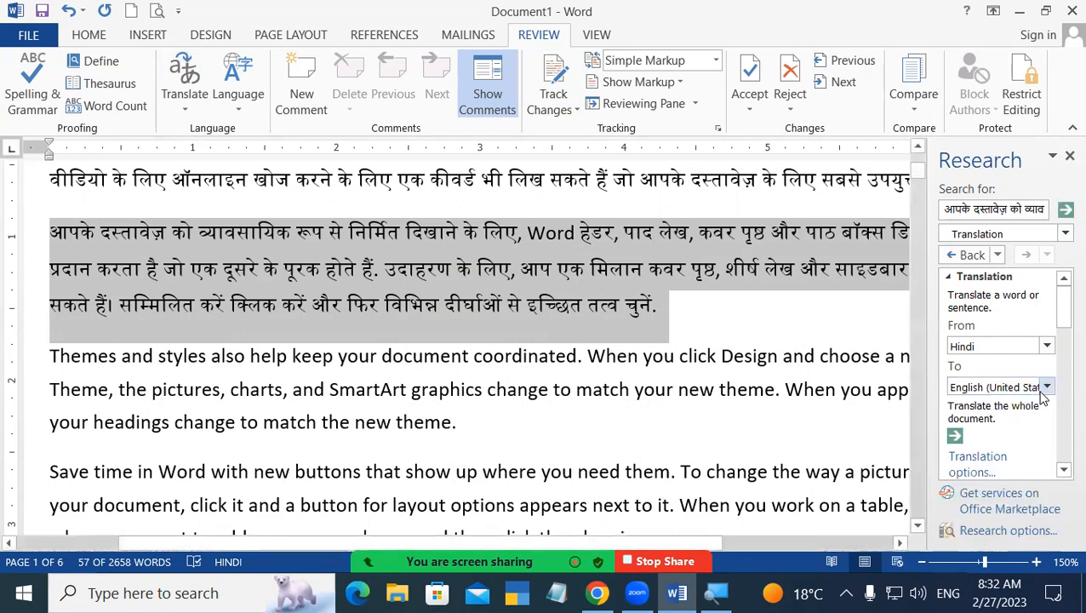
# Insert the English translation over the Hindi paragraph and split 'Themes and styles' into its own paragraph.
pyautogui.click(1064, 209)
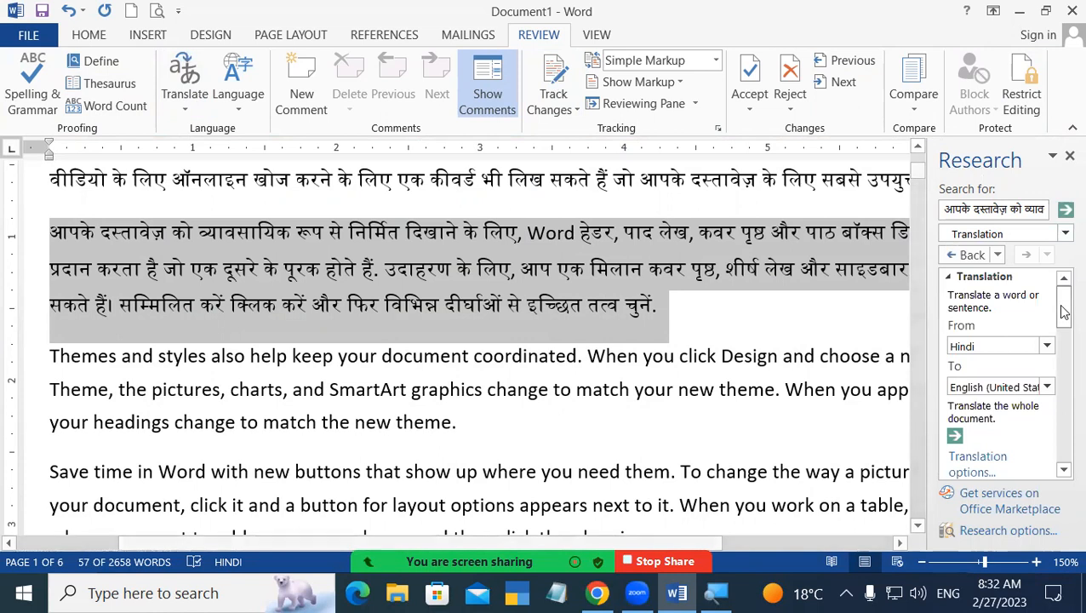
pyautogui.scroll(-8, 1004, 374)
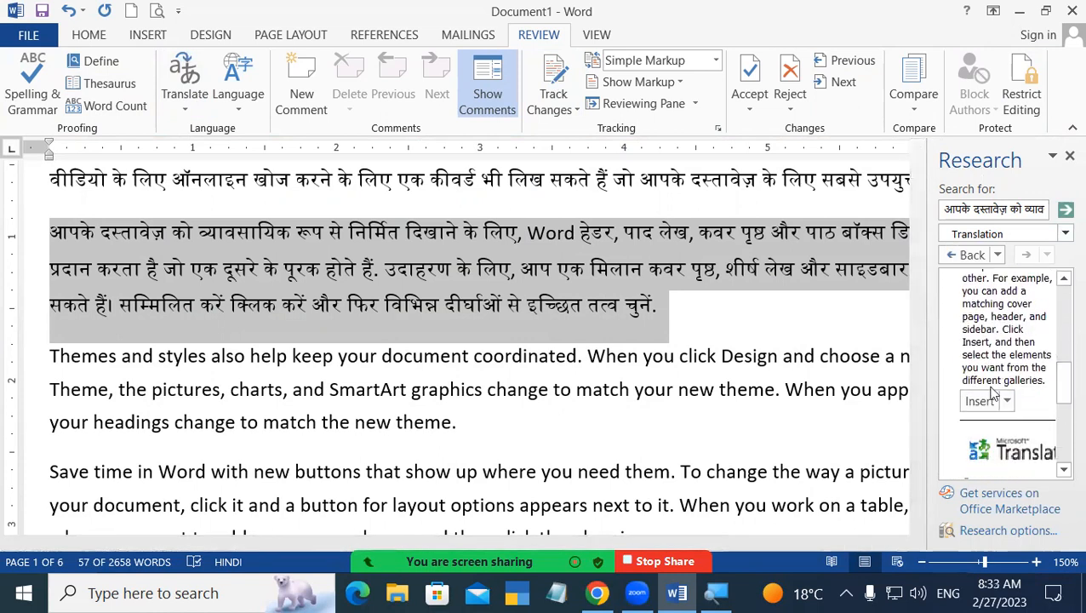
pyautogui.click(980, 401)
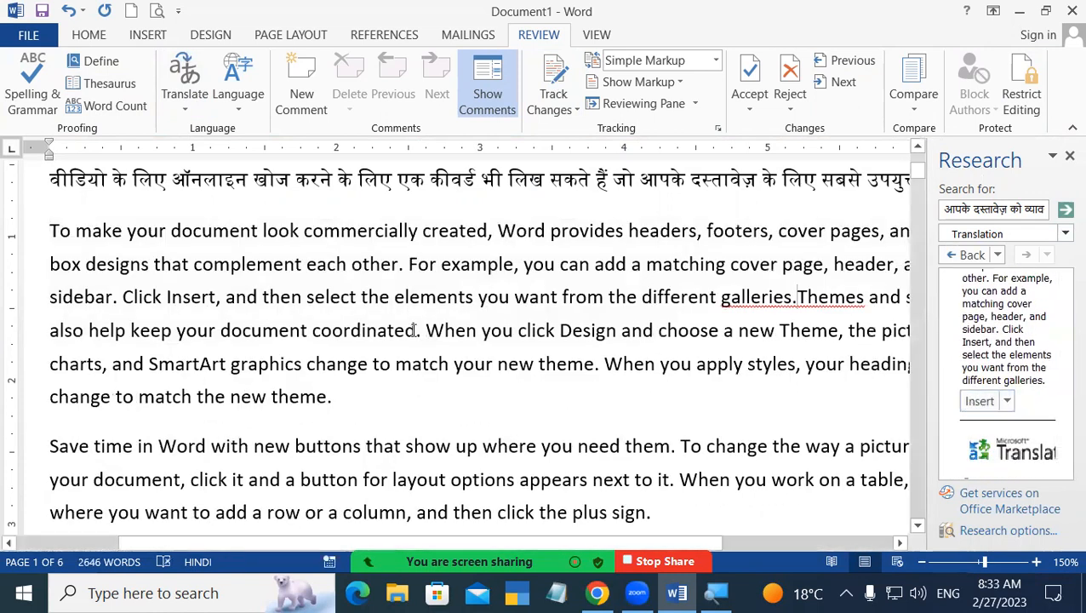
pyautogui.press('Return')
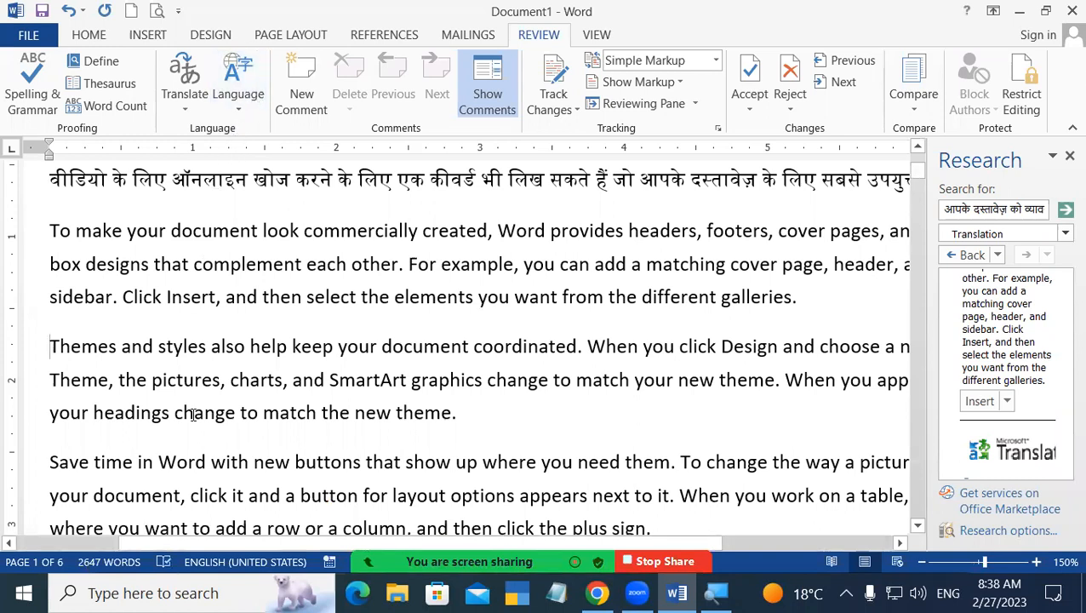
pyautogui.click(234, 100)
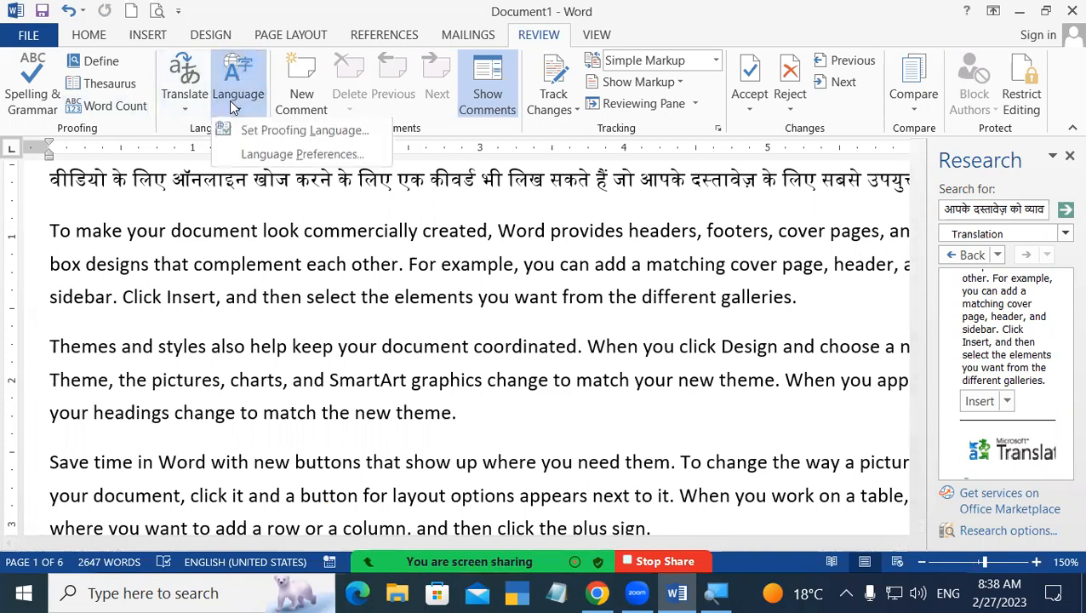
pyautogui.click(255, 156)
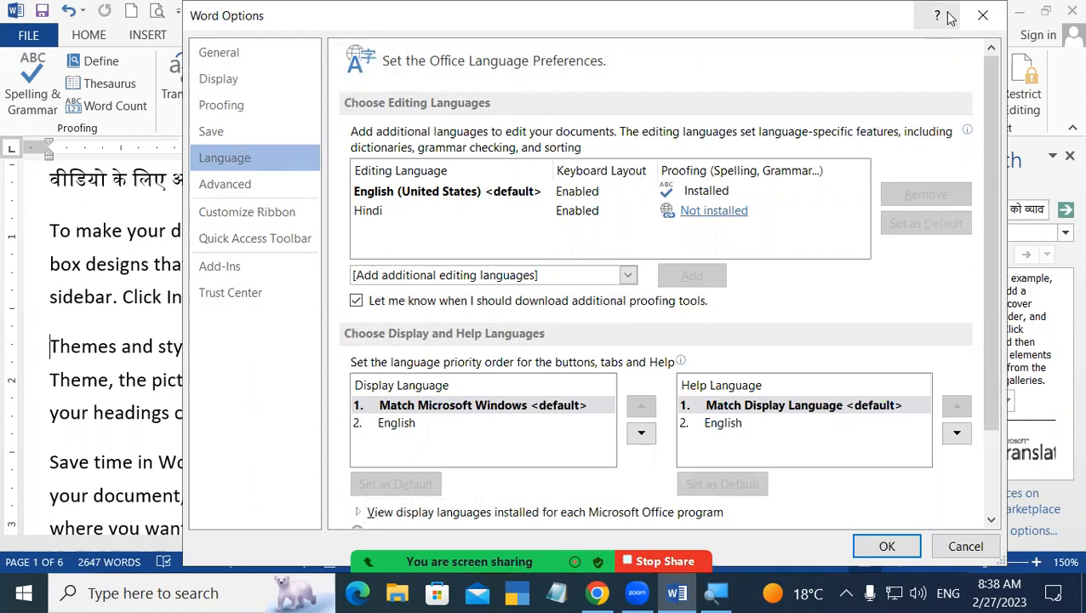
pyautogui.click(982, 16)
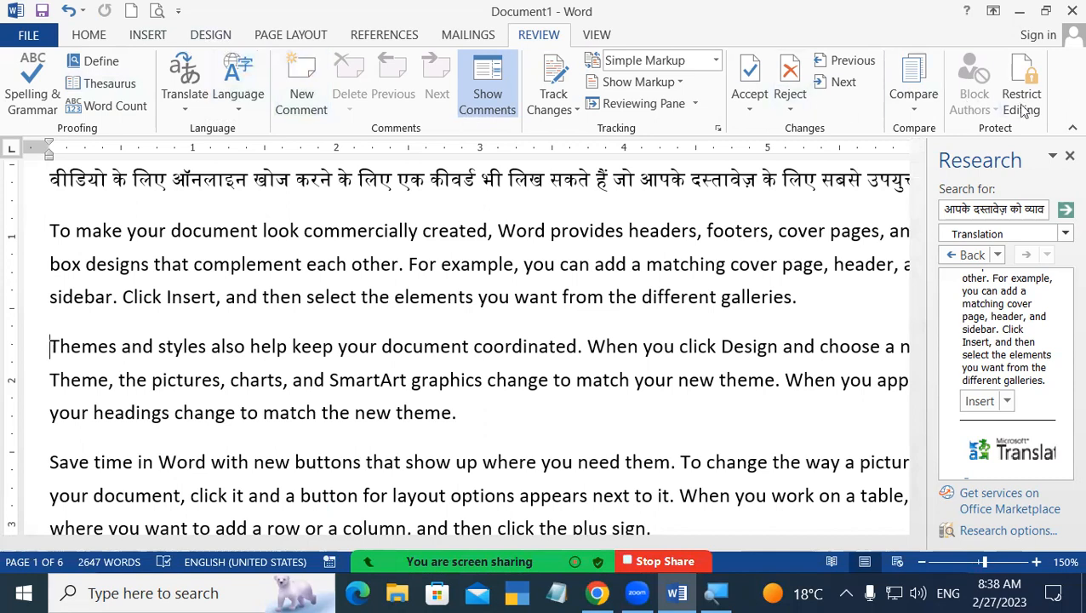
# Close the Research pane and delete the Hindi paragraph above the English sample text.
pyautogui.click(1067, 156)
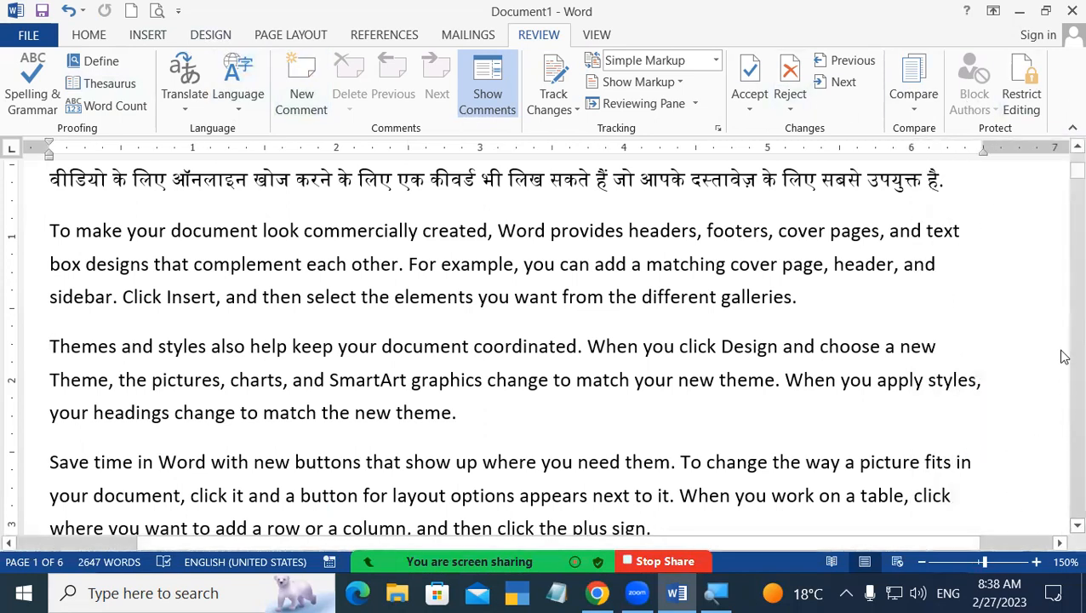
pyautogui.scroll(5, 1011, 441)
pyautogui.moveTo(49, 322); pyautogui.dragTo(974, 392)
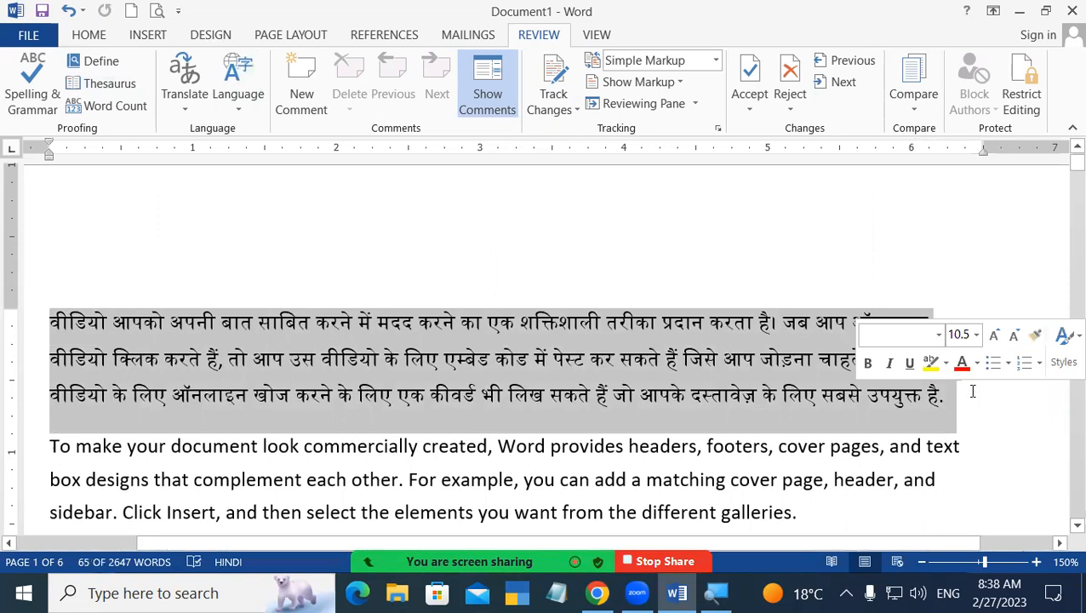
pyautogui.press('Delete')
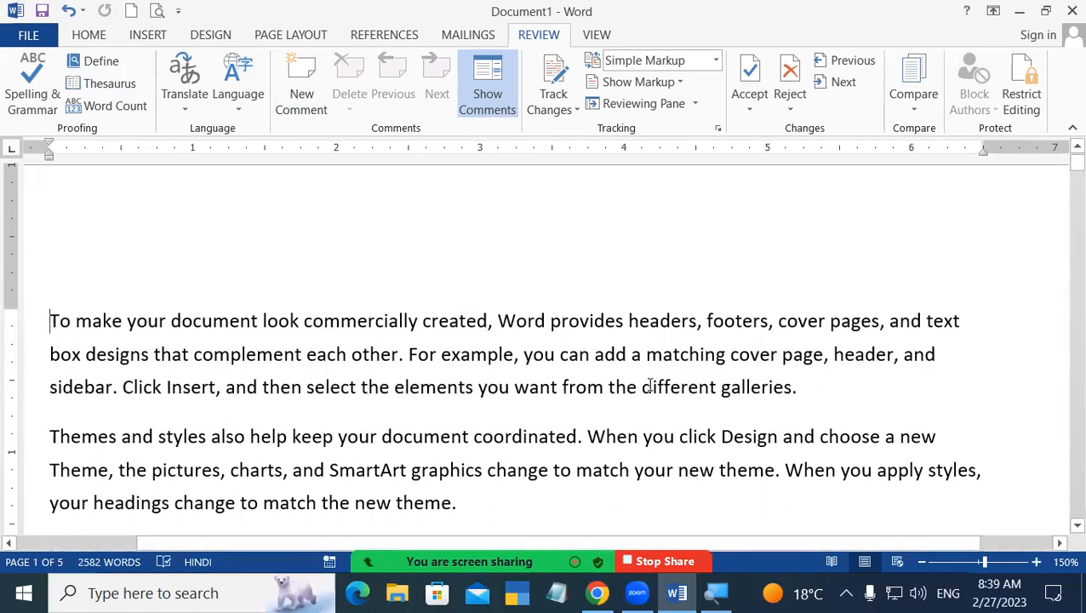
# Add a comment reading 'To good' to the selected words 'different galleries.'.
pyautogui.moveTo(642, 387); pyautogui.dragTo(806, 392)
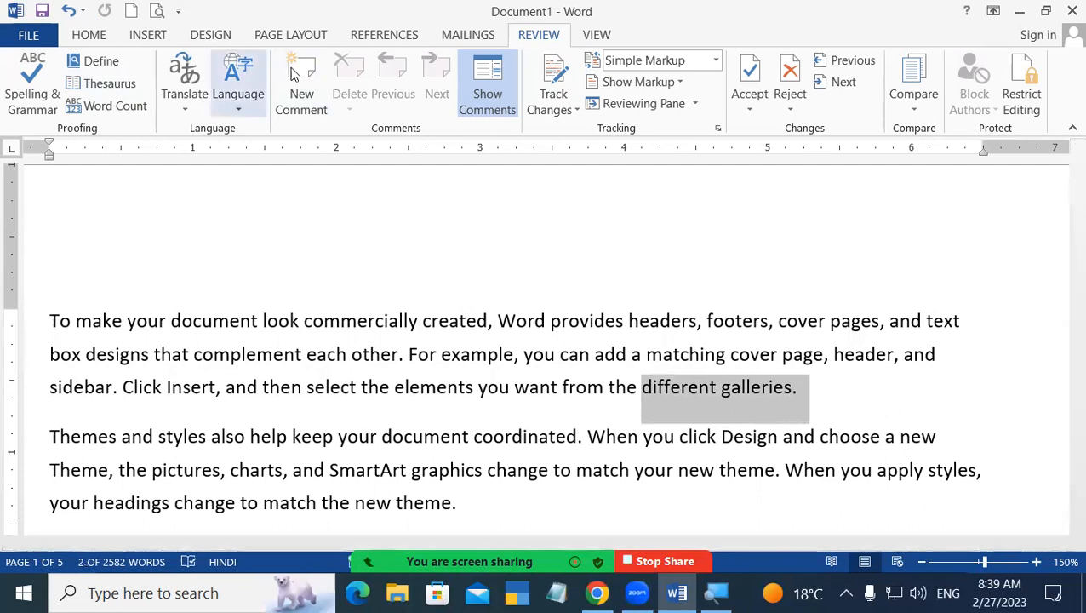
pyautogui.click(299, 81)
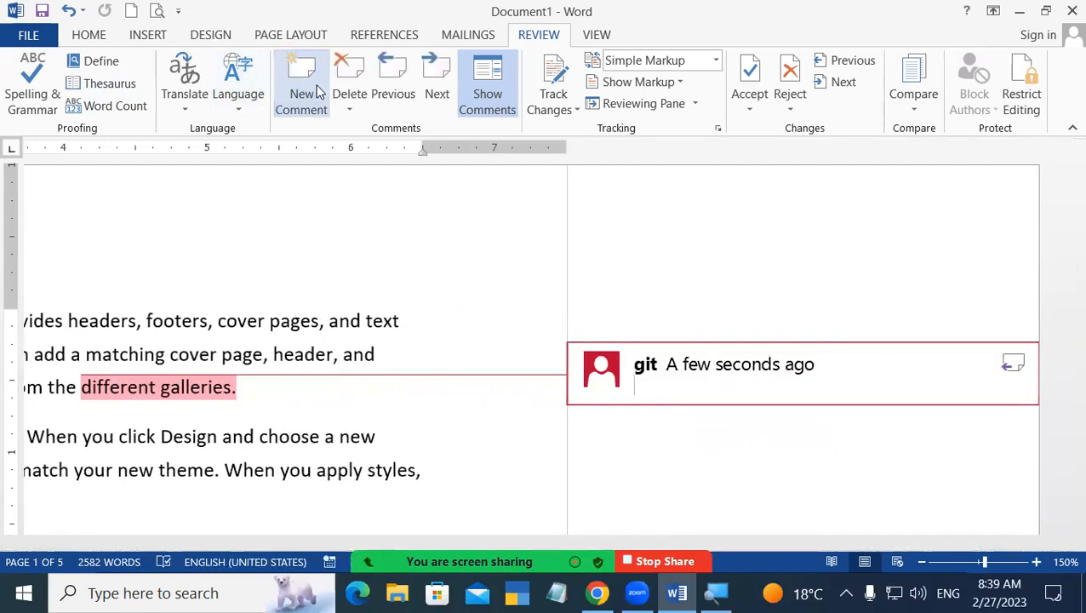
pyautogui.write('to ggo')
pyautogui.press('BackSpace')
pyautogui.press('BackSpace')
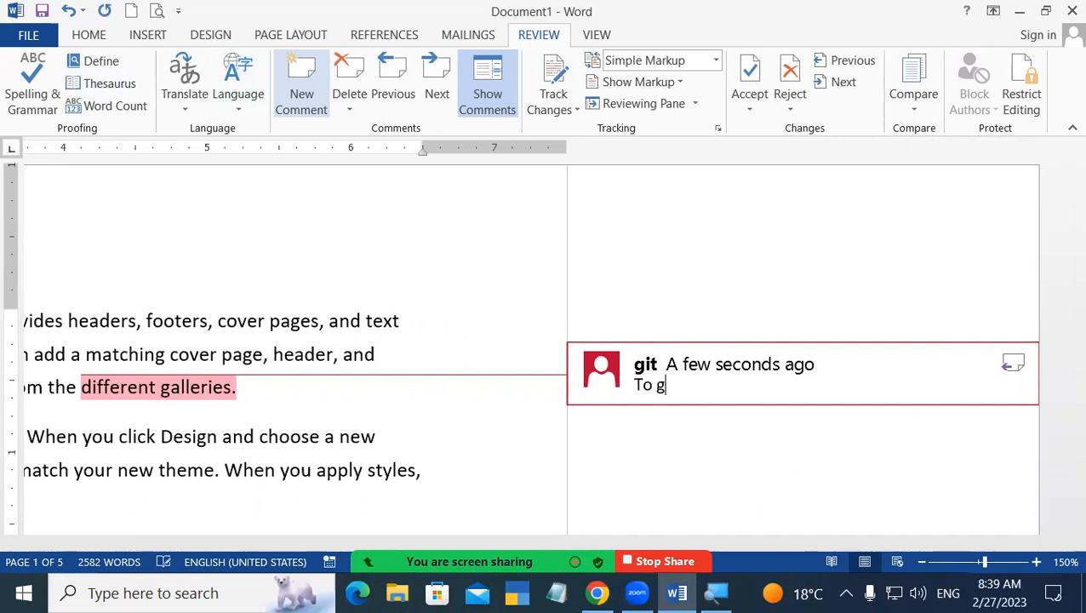
pyautogui.write('ood')
pyautogui.moveTo(765, 543); pyautogui.dragTo(272, 409)
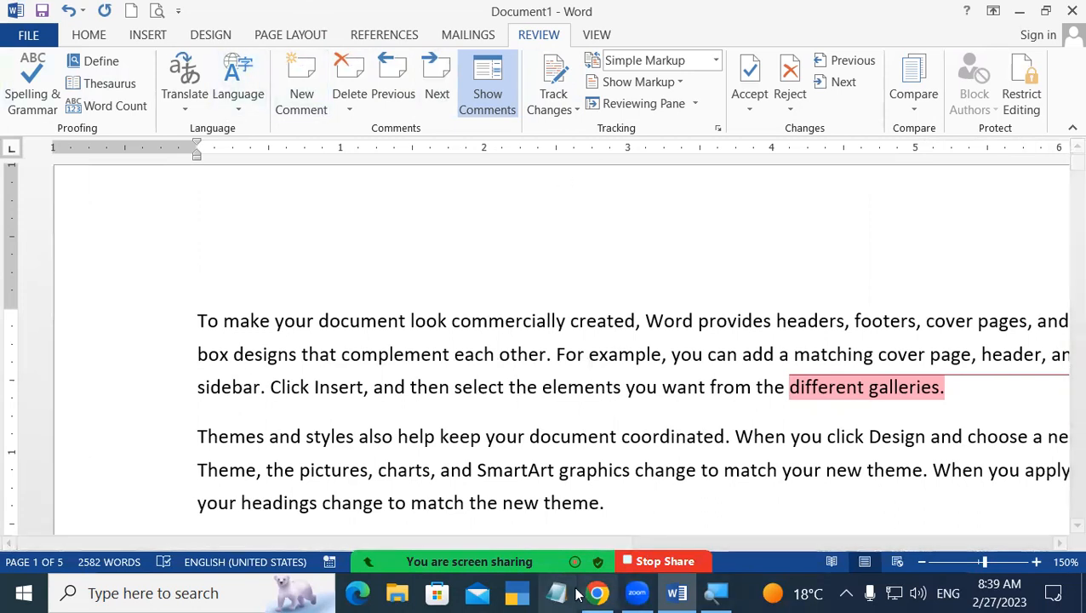
# Delete the comment on 'different galleries', then toggle Show Comments off and back on.
pyautogui.click(342, 85)
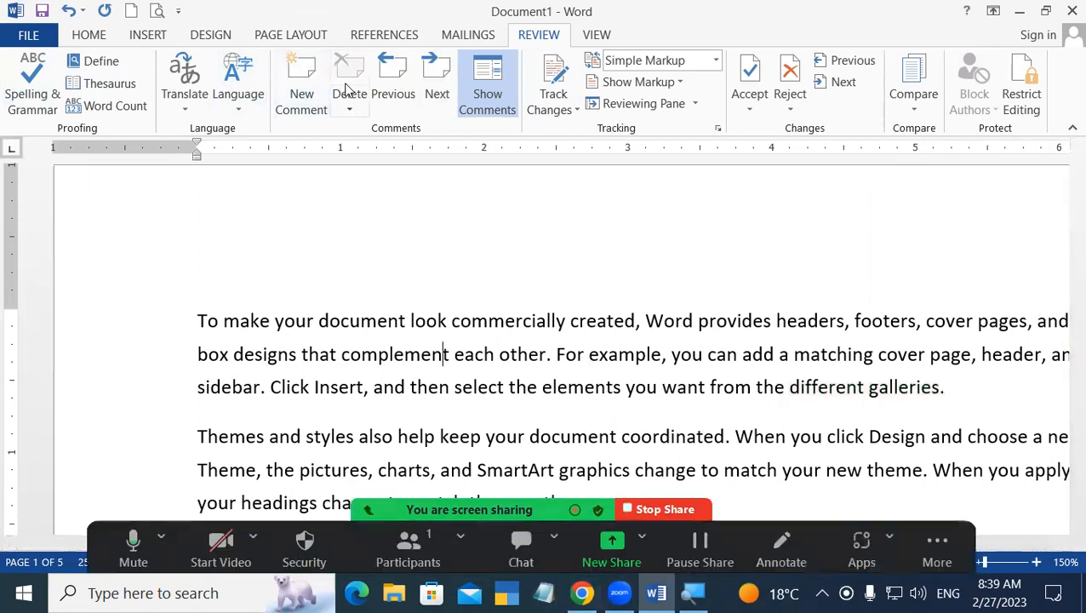
pyautogui.click(858, 388)
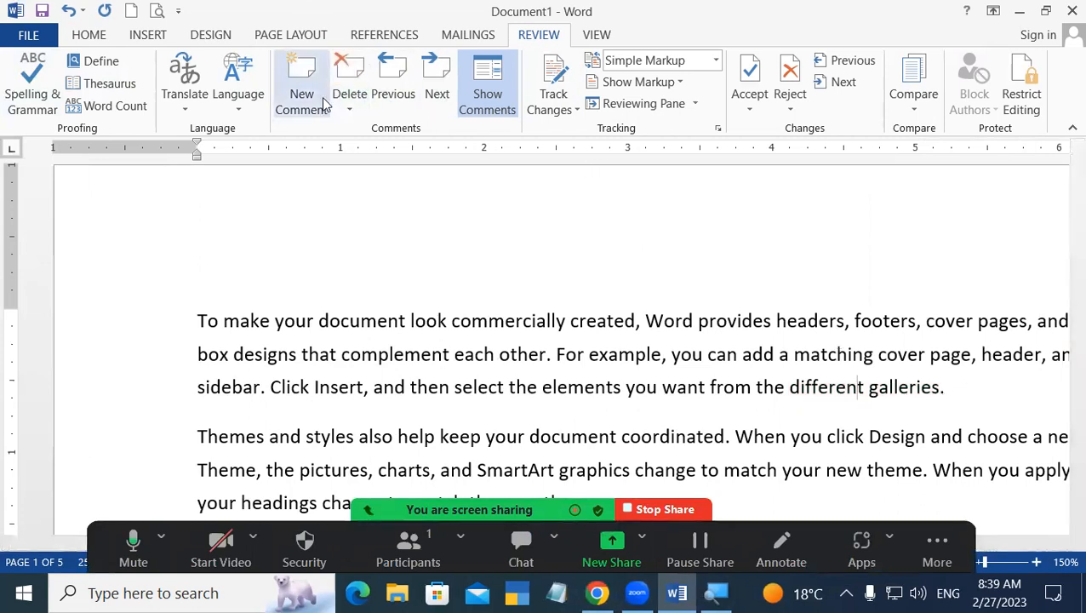
pyautogui.click(424, 318)
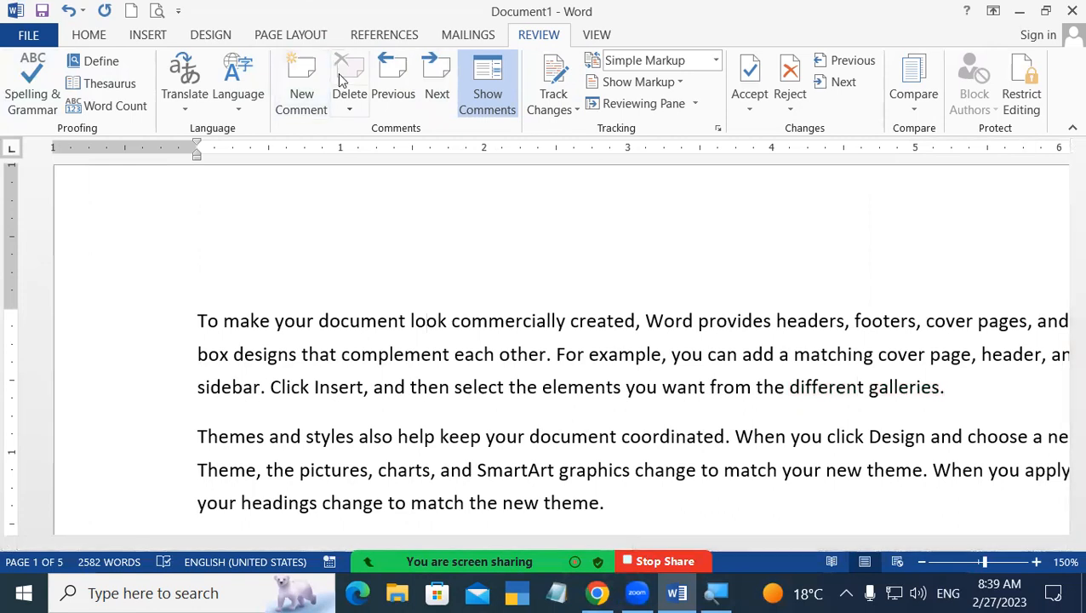
pyautogui.click(877, 386)
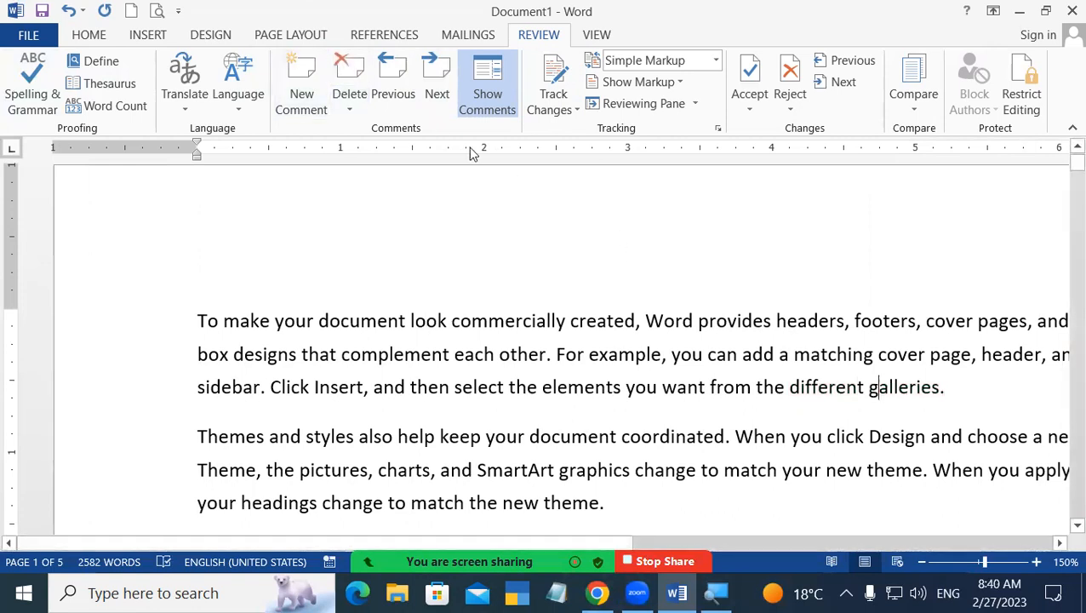
pyautogui.moveTo(623, 536); pyautogui.dragTo(812, 527)
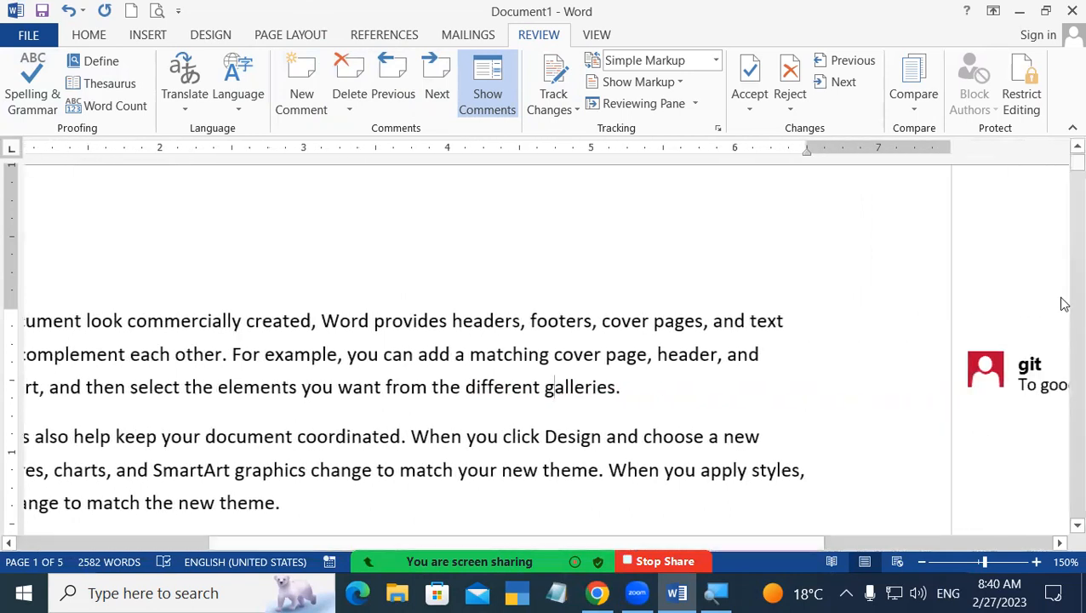
pyautogui.click(345, 85)
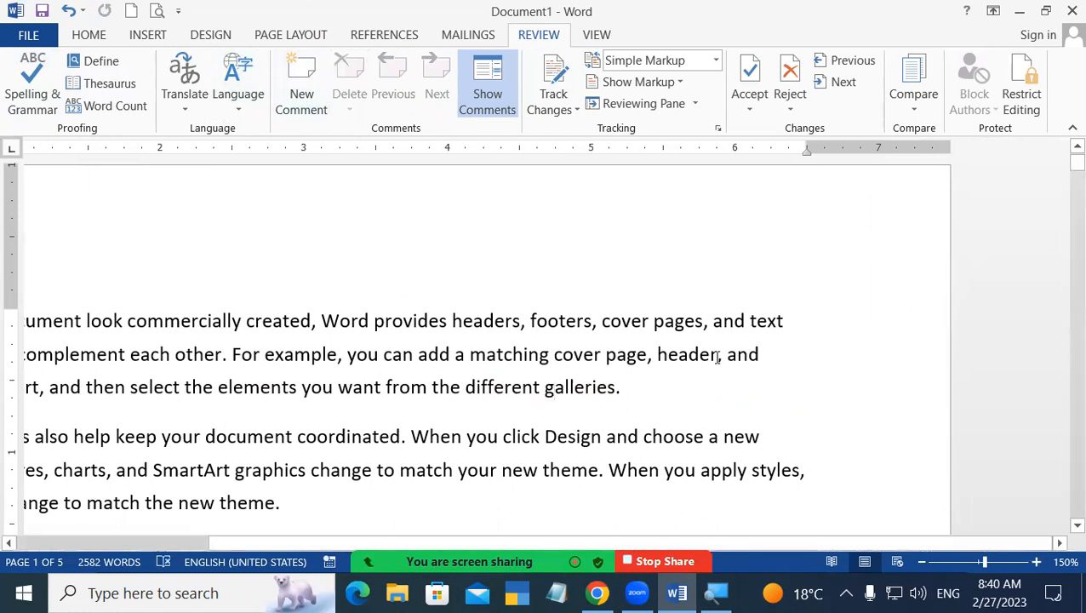
pyautogui.click(482, 101)
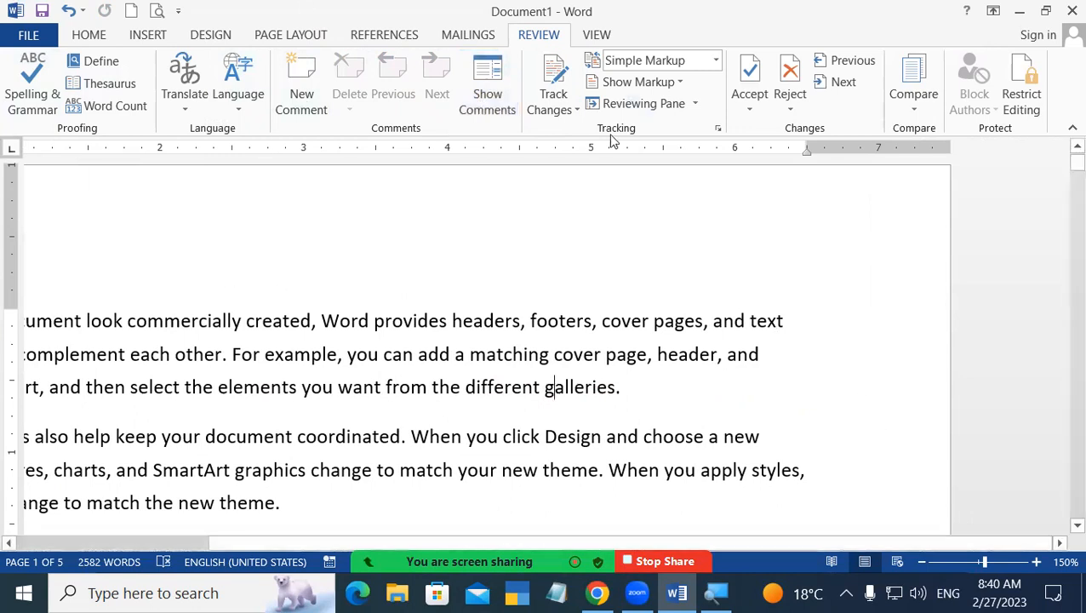
pyautogui.click(490, 91)
# Attach a new comment reading 'to' to the selected words 'different galleries.'.
pyautogui.moveTo(464, 387); pyautogui.dragTo(688, 402)
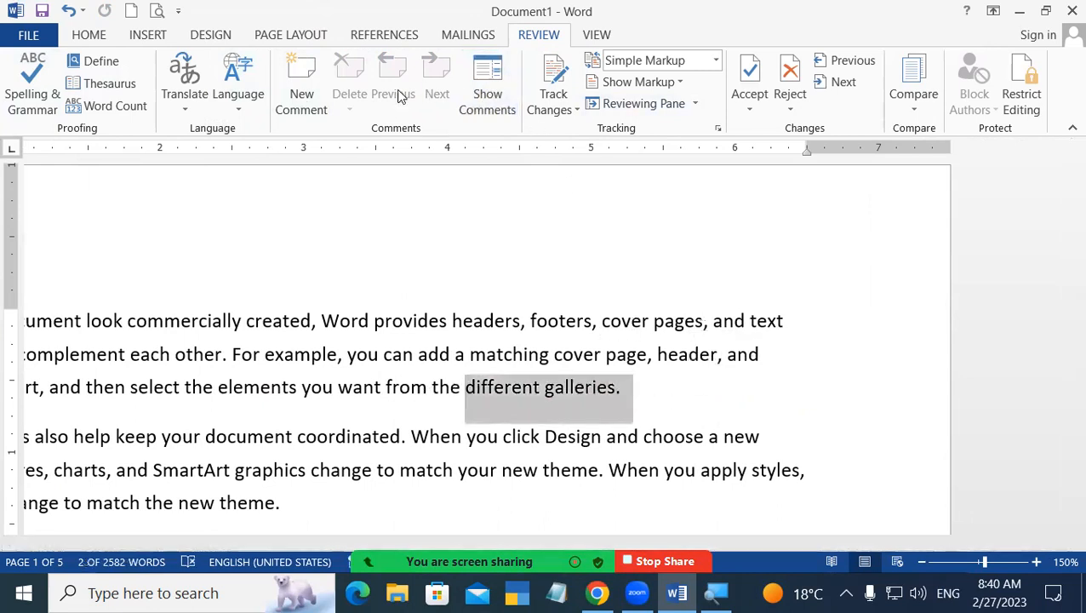
pyautogui.click(316, 107)
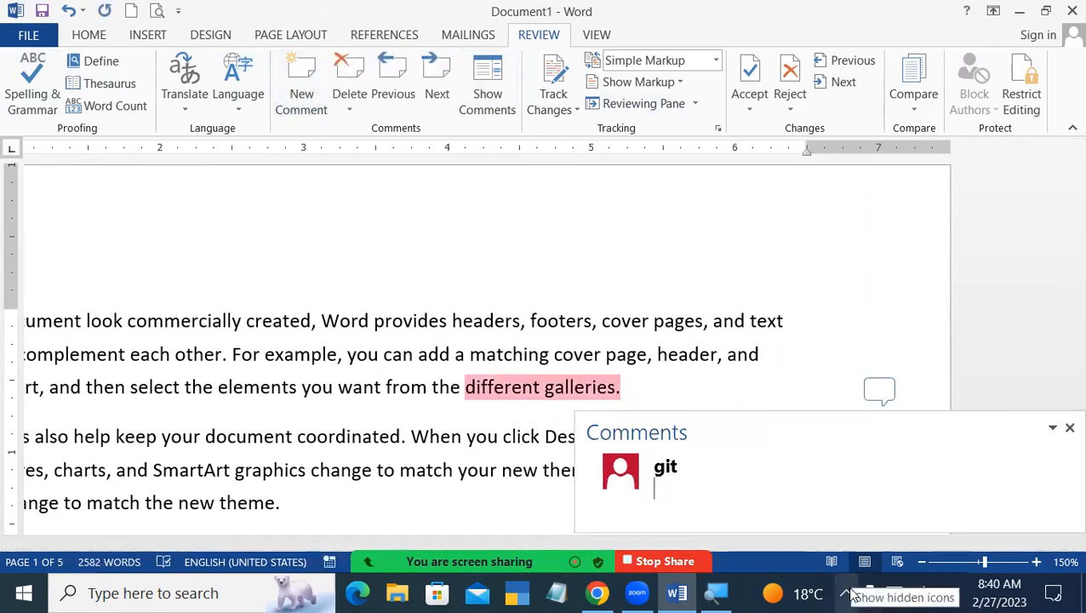
pyautogui.write('to')
pyautogui.click(485, 201)
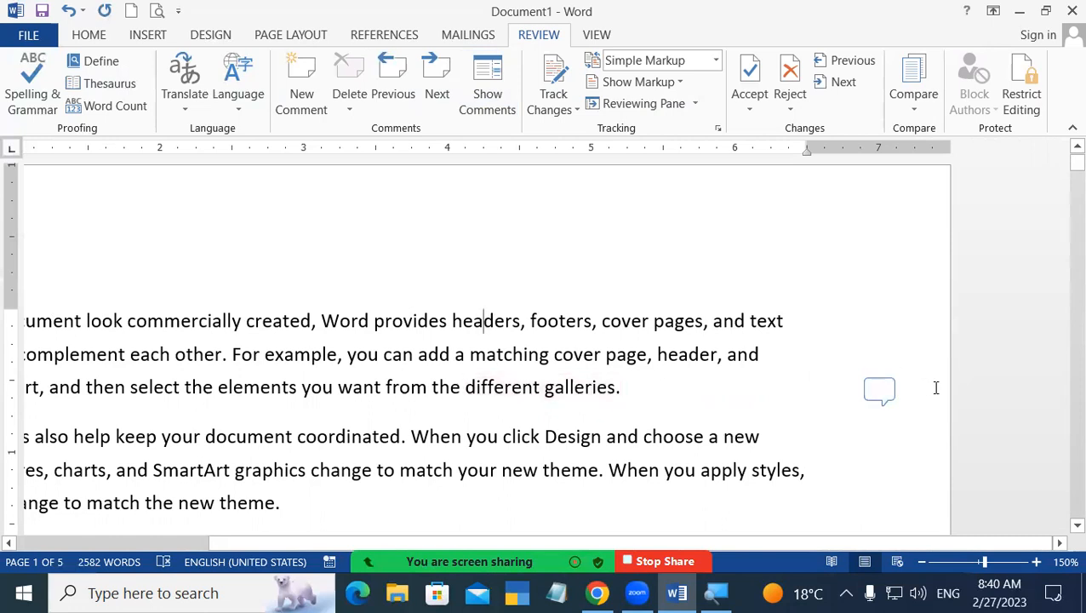
# Show the comment, then delete the 'to' comment on 'galleries' from the Review tab.
pyautogui.click(469, 75)
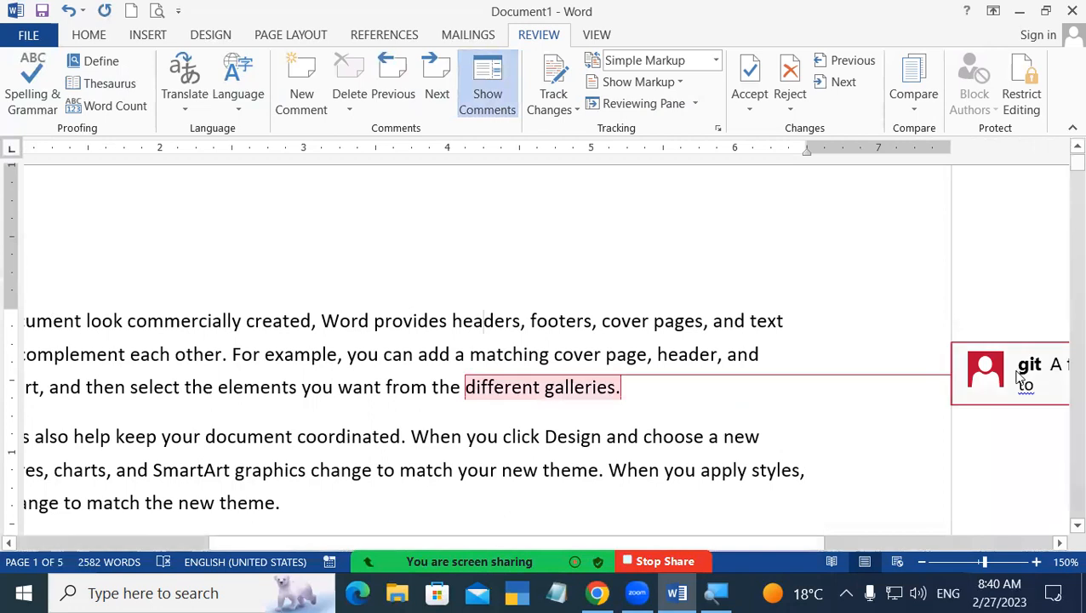
pyautogui.moveTo(673, 539); pyautogui.dragTo(778, 540)
pyautogui.click(487, 85)
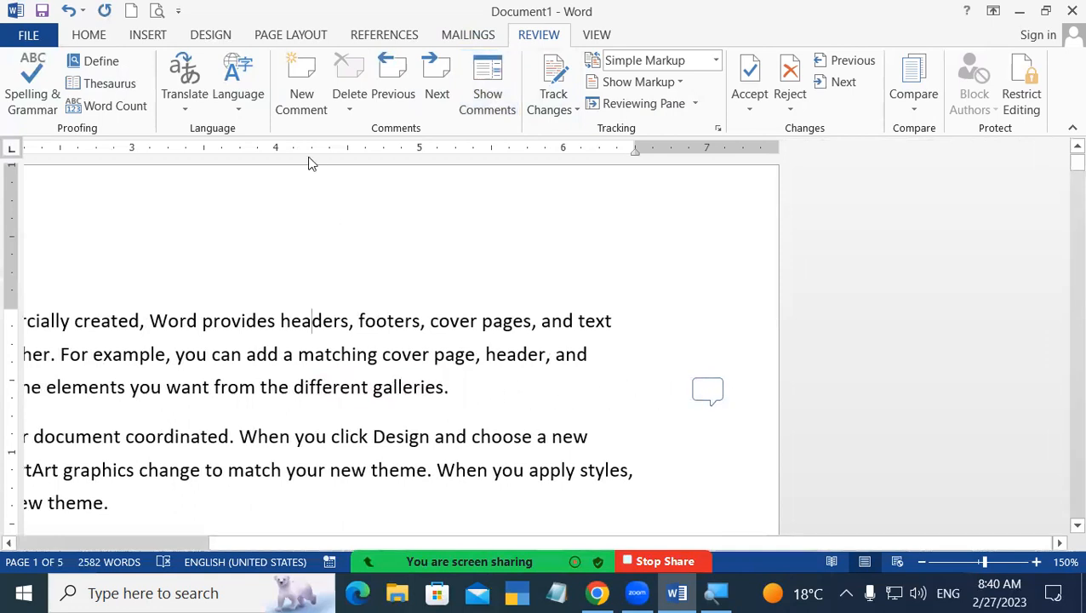
pyautogui.click(395, 388)
pyautogui.click(347, 75)
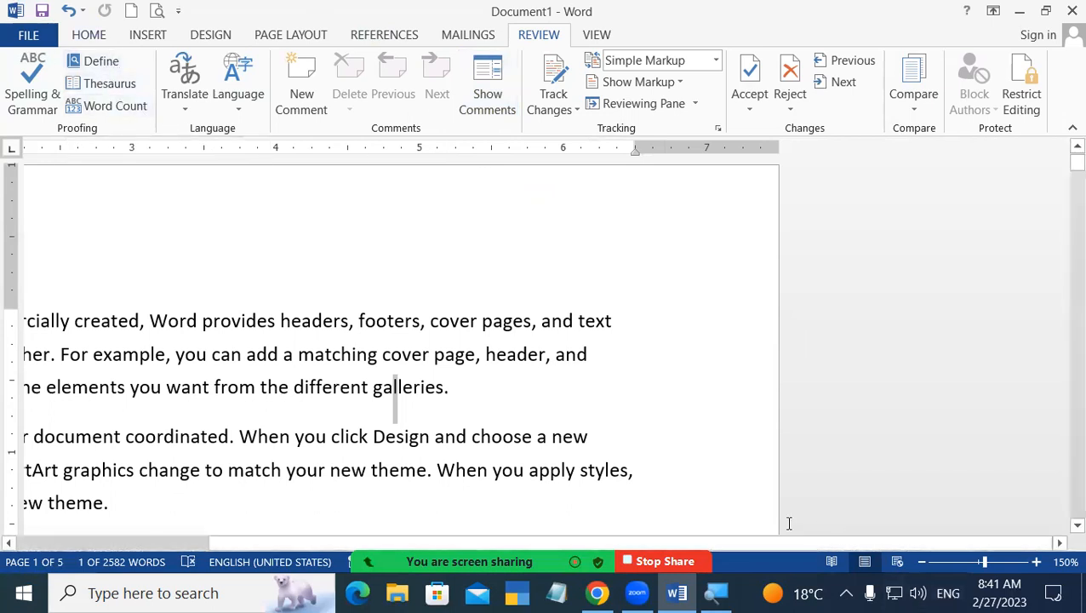
pyautogui.moveTo(798, 545); pyautogui.dragTo(261, 528)
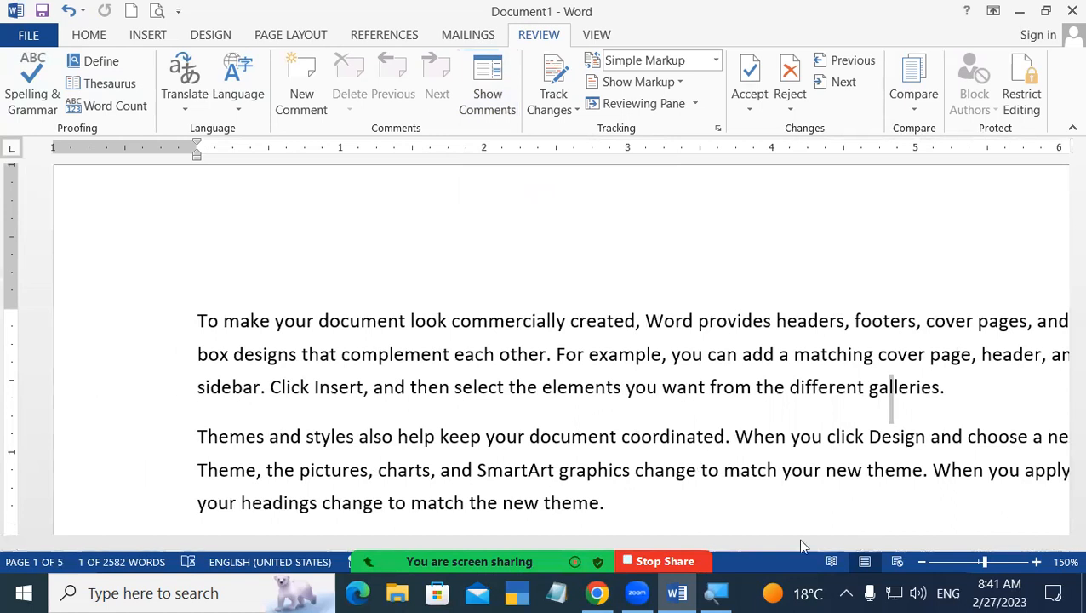
pyautogui.click(637, 240)
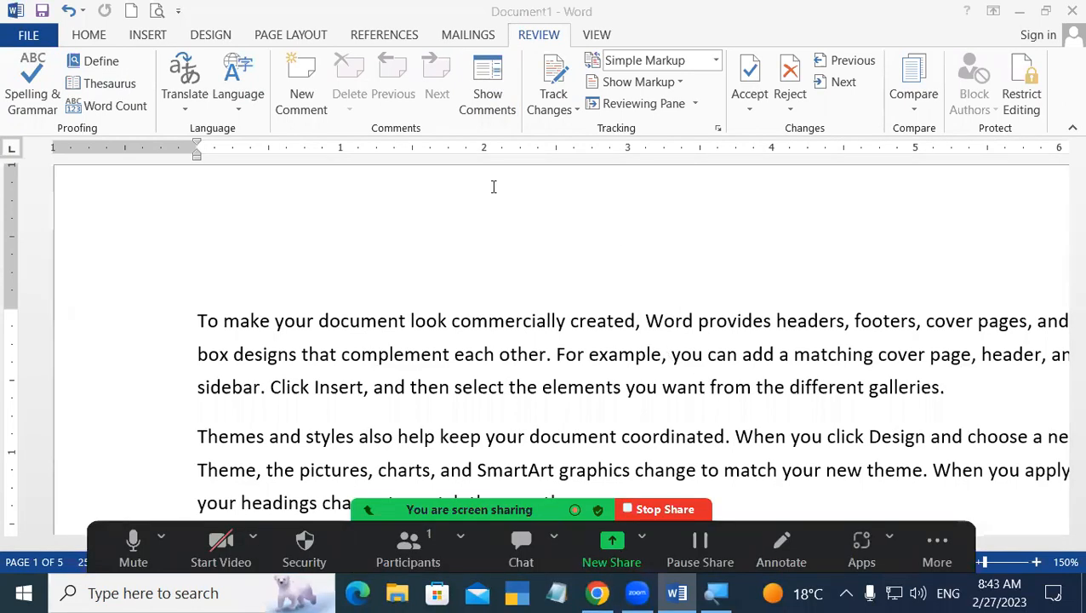
pyautogui.click(640, 321)
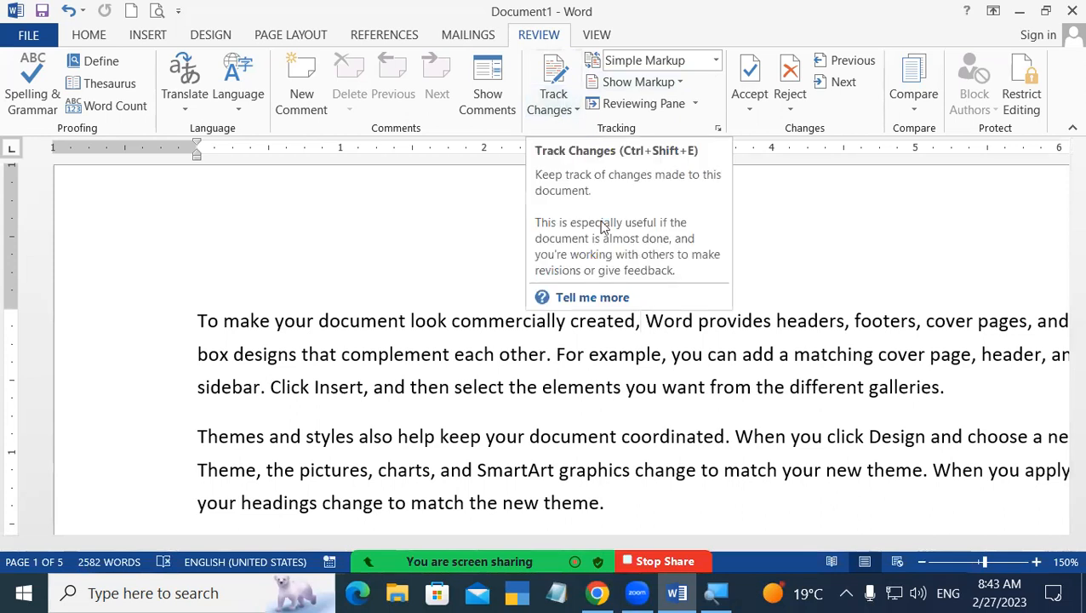
pyautogui.click(557, 77)
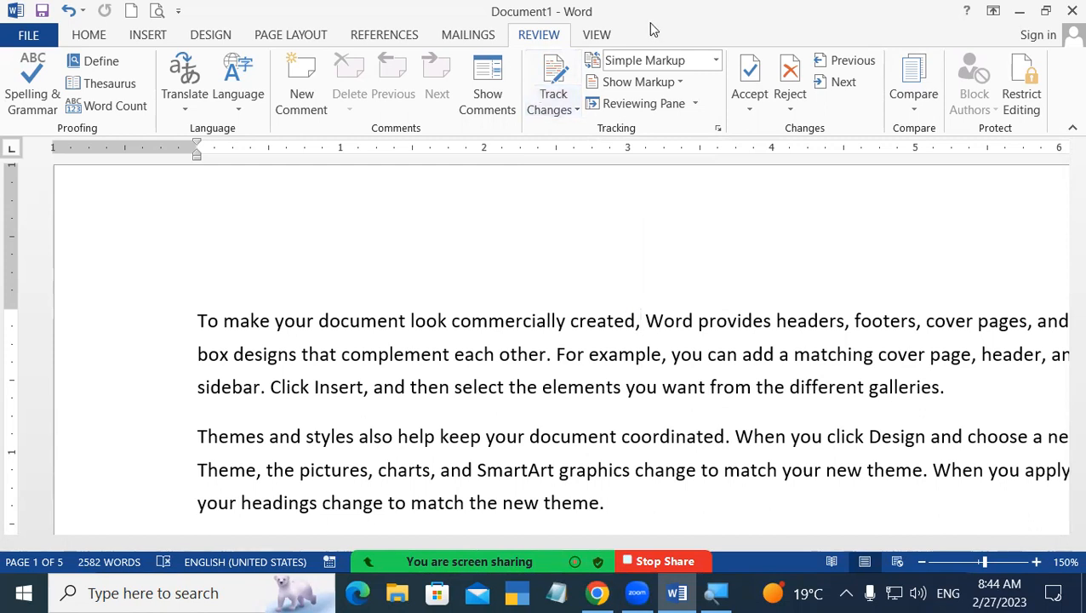
# Turn on Track Changes, then type and erase test text 'vmncvn' before 'make'.
pyautogui.click(593, 36)
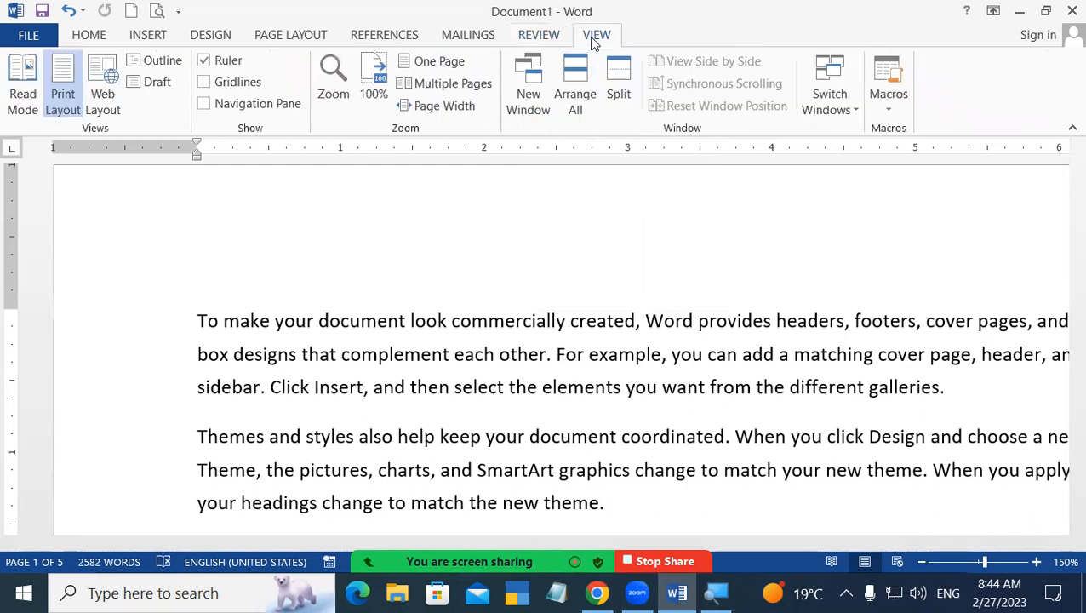
pyautogui.click(531, 39)
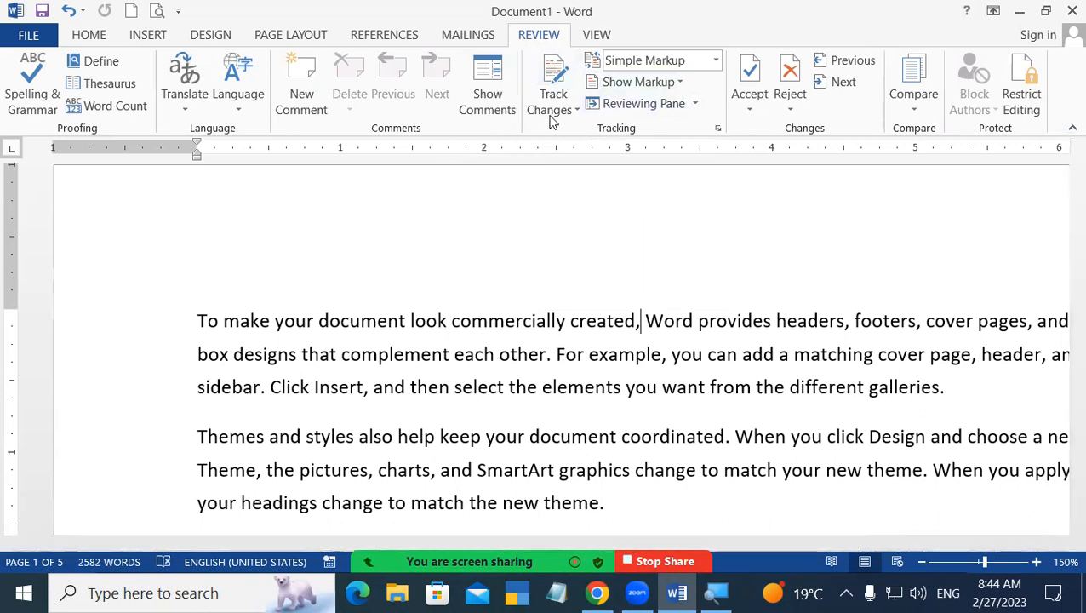
pyautogui.click(553, 85)
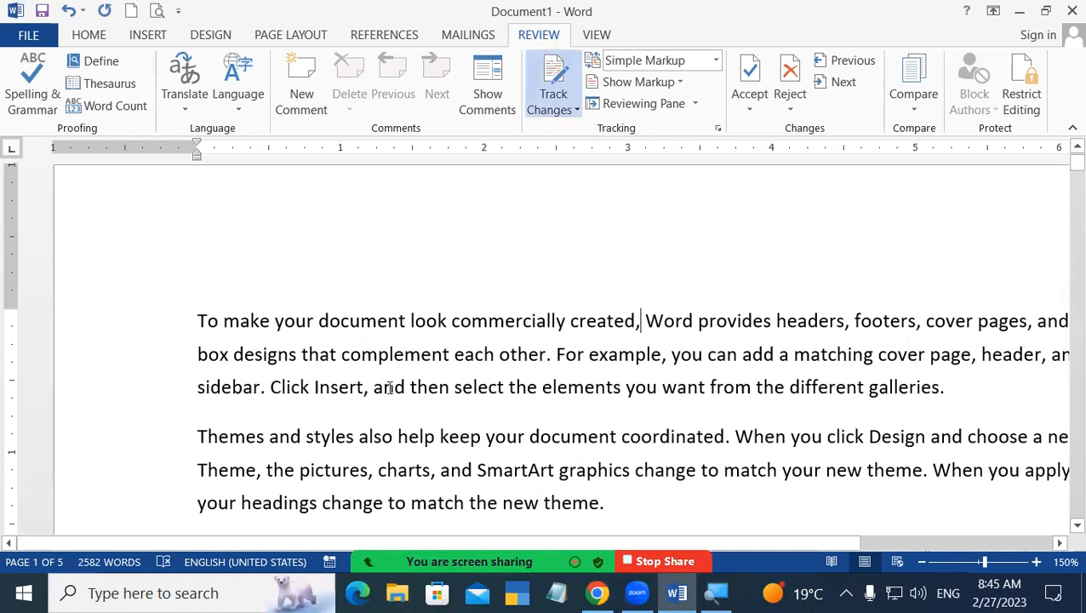
pyautogui.click(222, 327)
pyautogui.write('vmncvn')
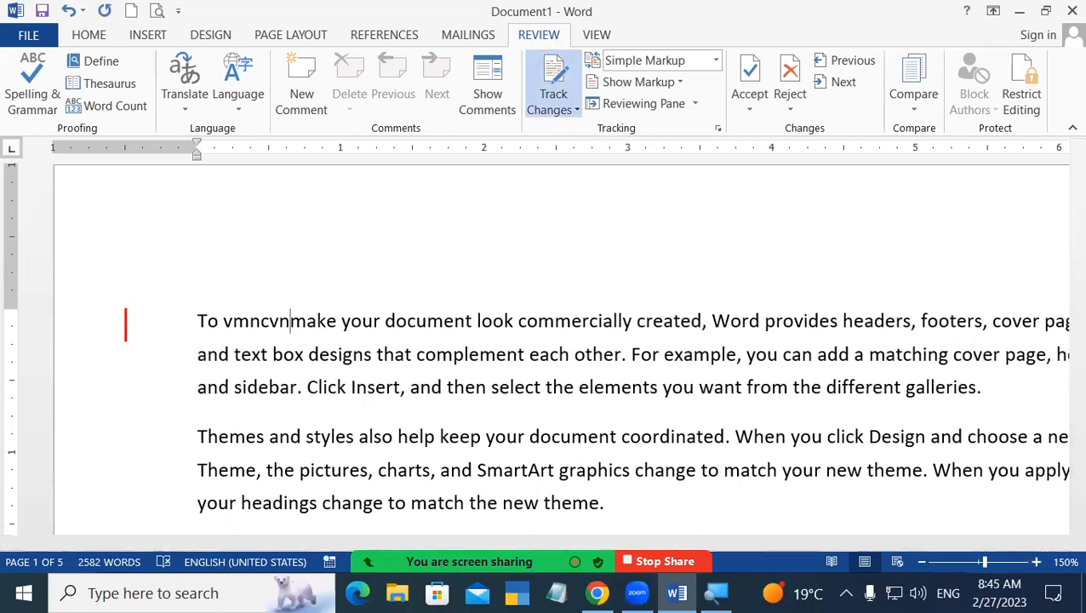
pyautogui.press('BackSpace')
pyautogui.press('BackSpace')
pyautogui.press('BackSpace')
pyautogui.press('BackSpace')
pyautogui.press('BackSpace')
pyautogui.press('BackSpace')
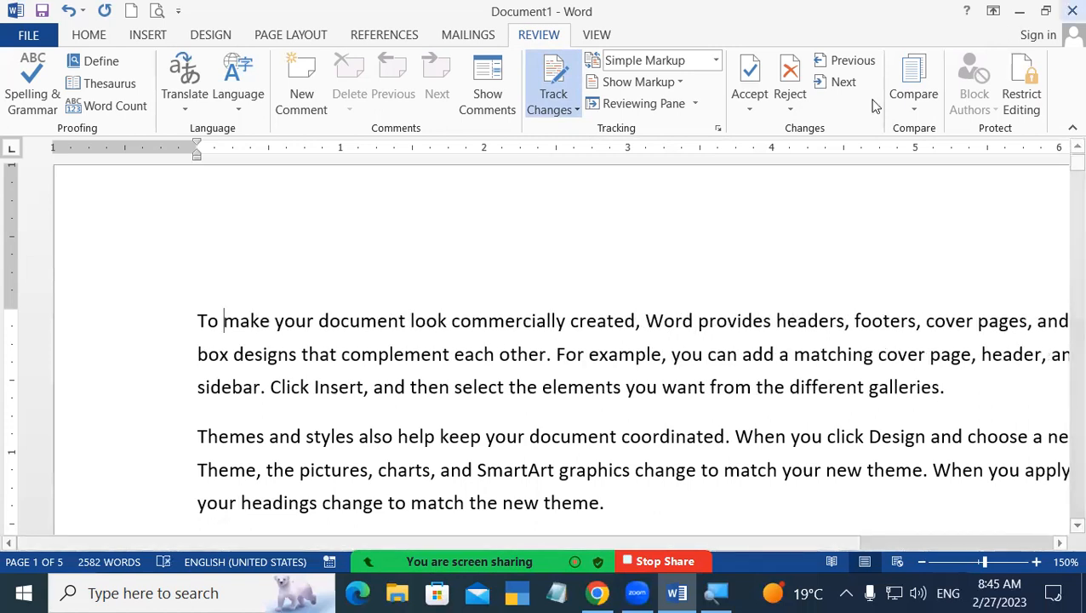
# Toggle Track Changes off and back on from its dropdown.
pyautogui.click(554, 110)
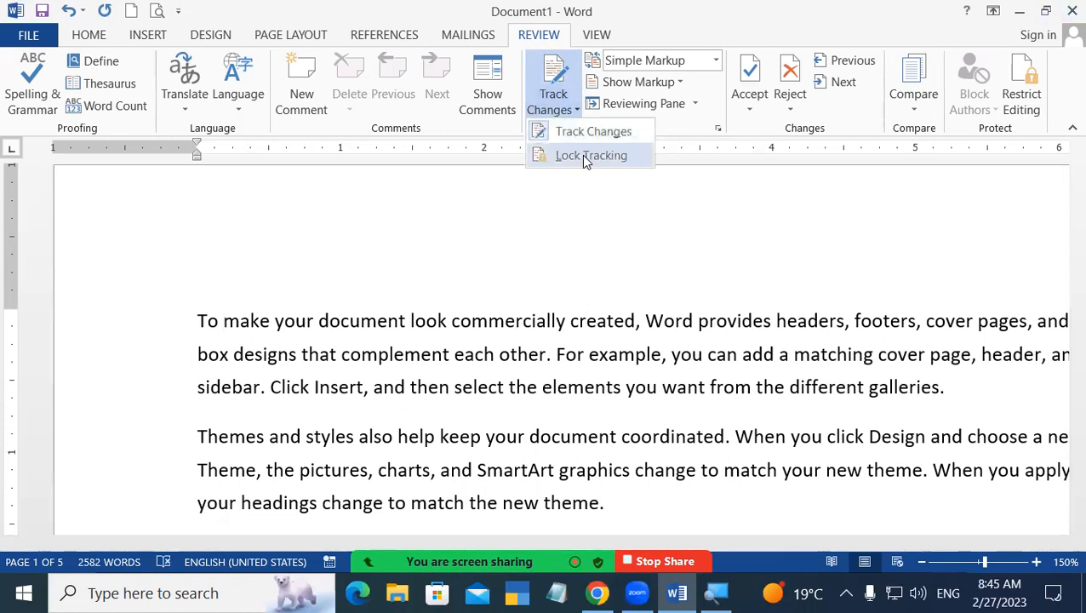
pyautogui.click(581, 134)
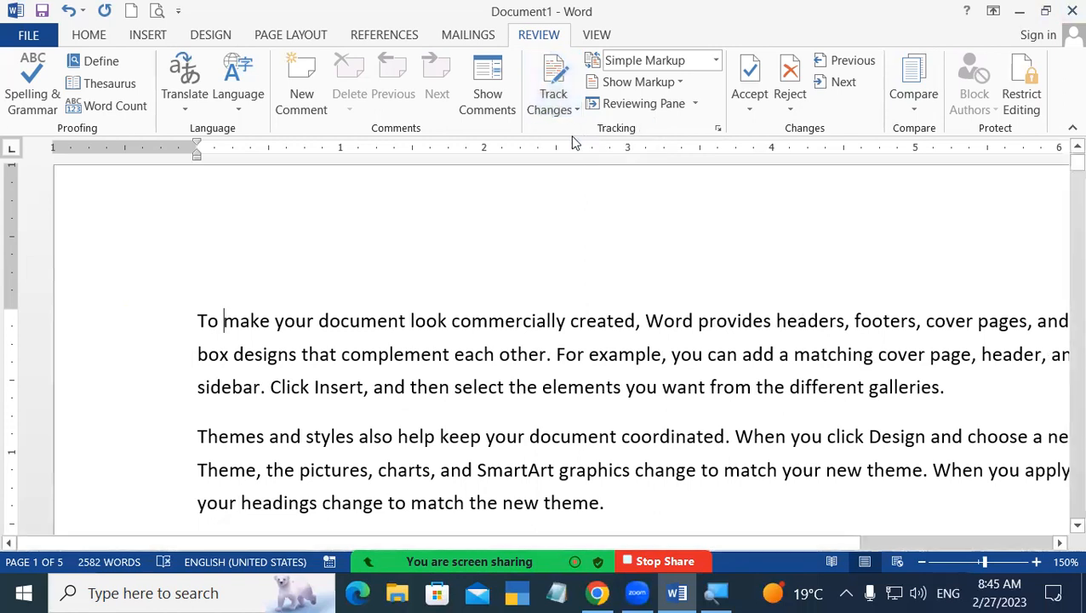
pyautogui.click(559, 115)
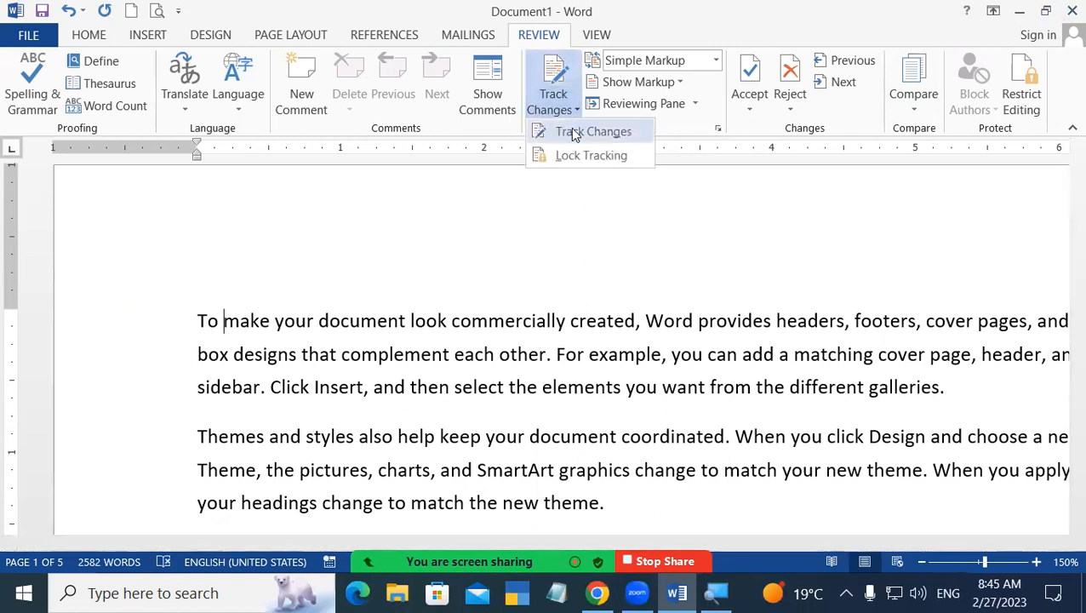
pyautogui.click(570, 135)
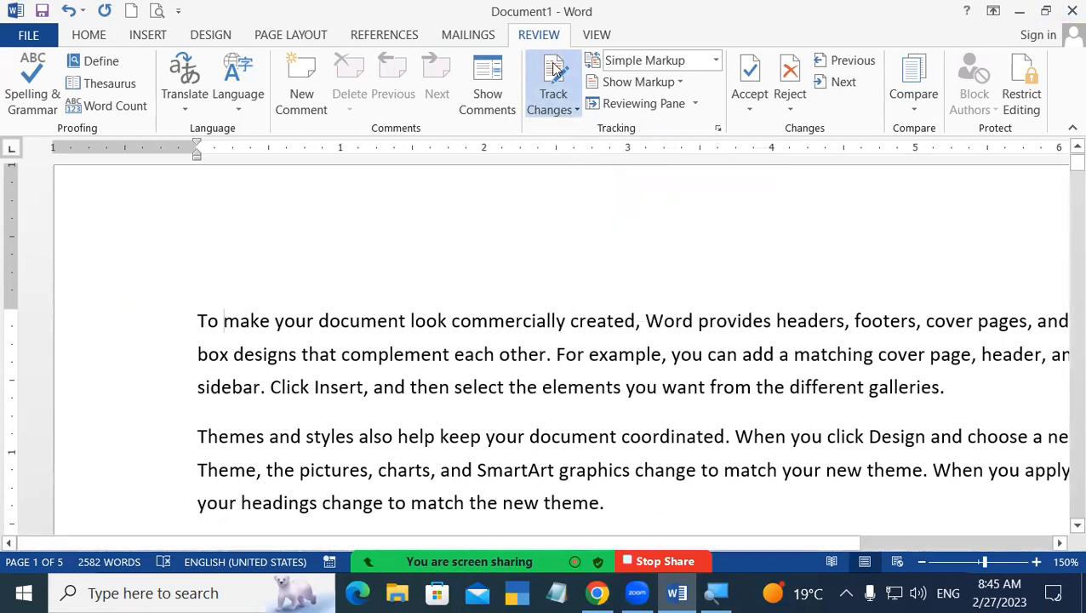
pyautogui.click(563, 110)
pyautogui.click(564, 154)
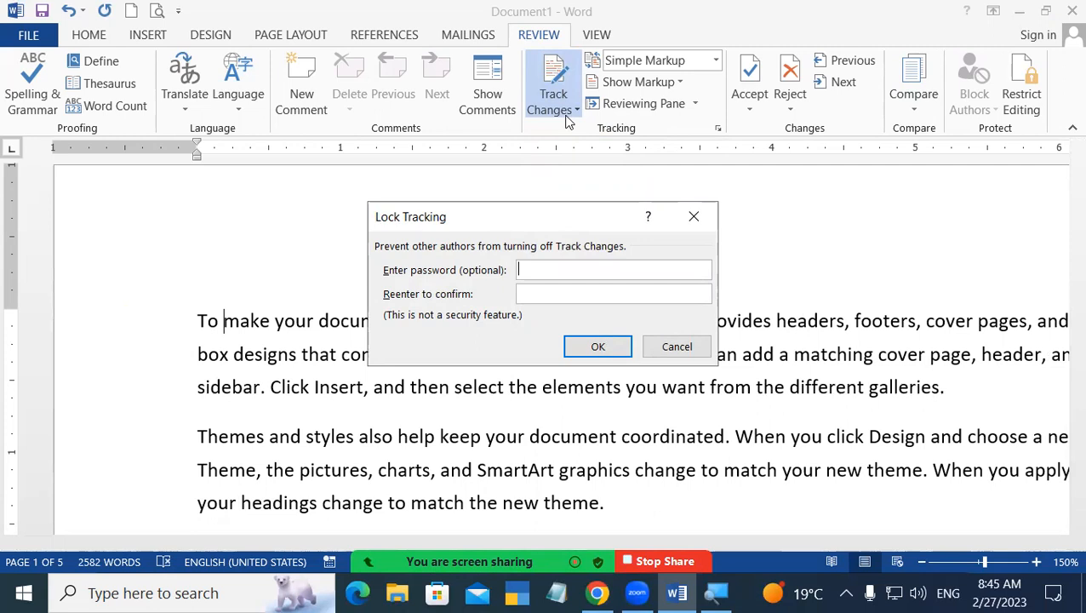
pyautogui.write('123')
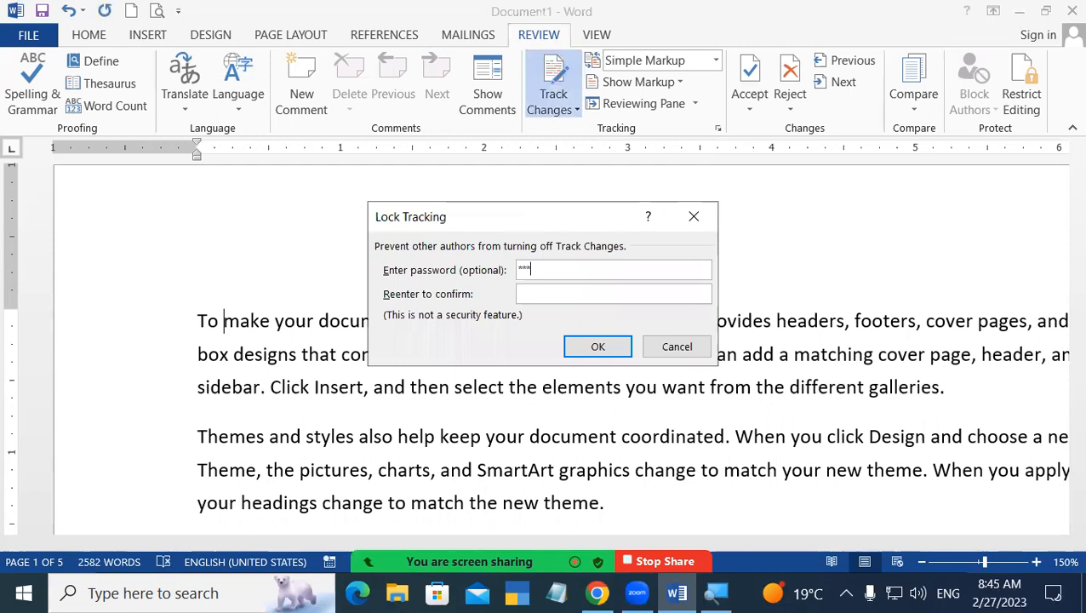
pyautogui.click(691, 217)
pyautogui.click(551, 109)
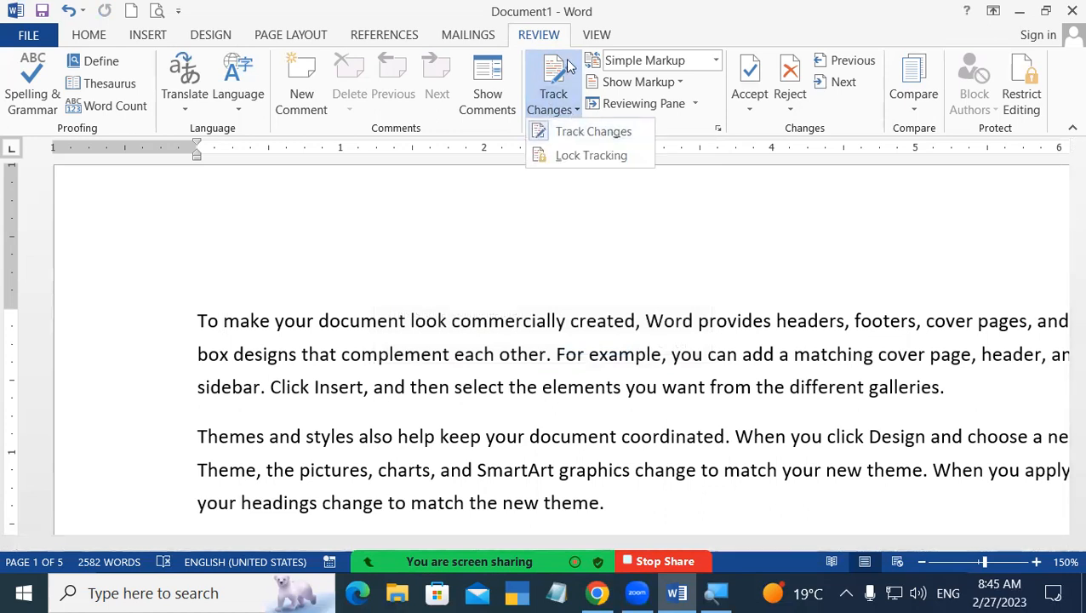
pyautogui.click(568, 67)
pyautogui.click(570, 67)
pyautogui.click(570, 66)
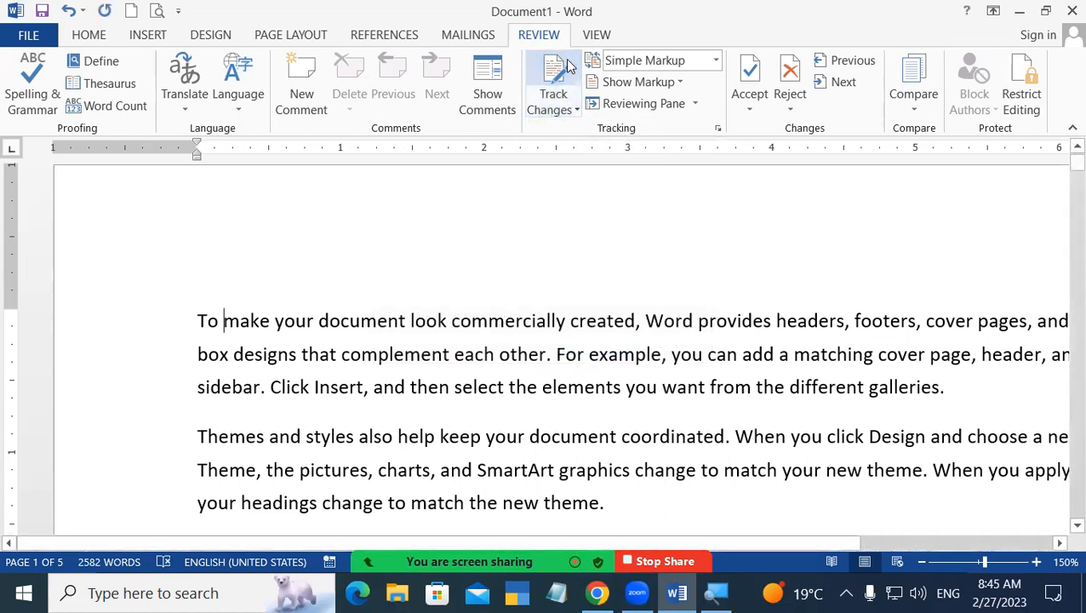
pyautogui.click(638, 82)
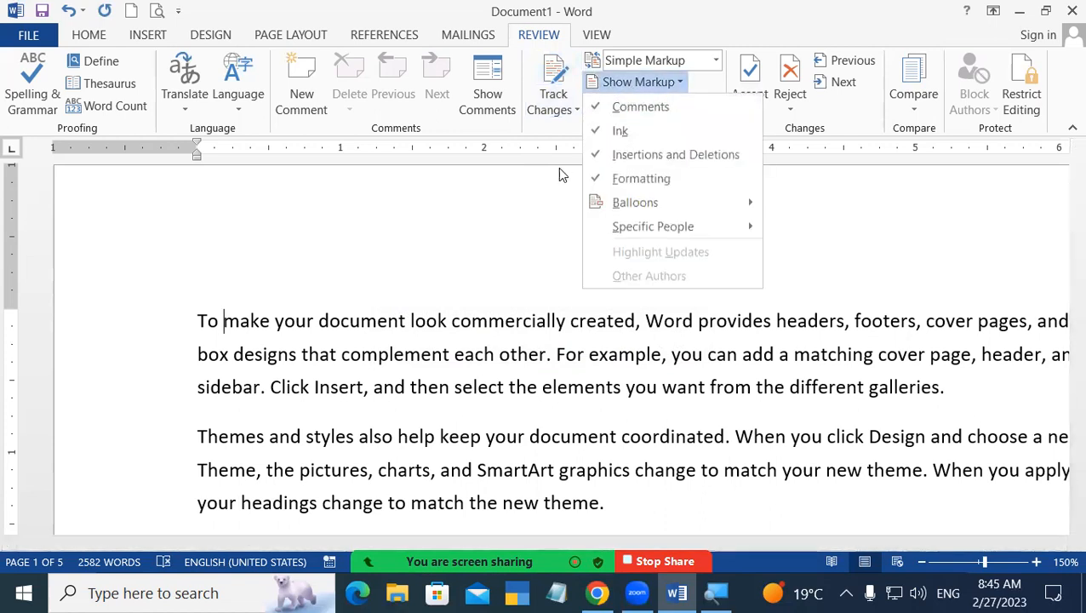
pyautogui.click(576, 114)
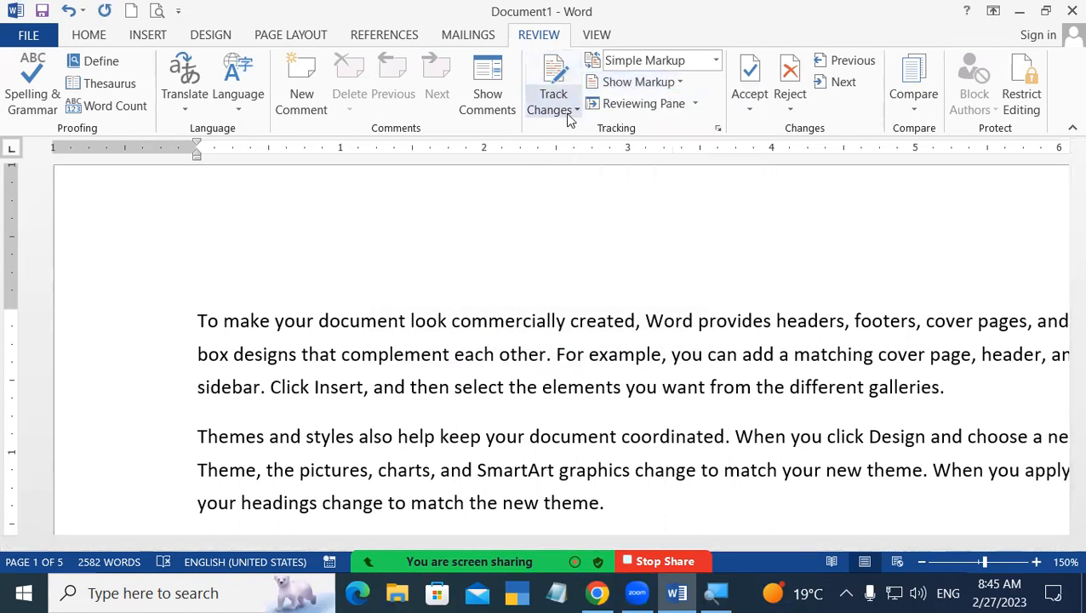
pyautogui.click(570, 116)
pyautogui.click(575, 131)
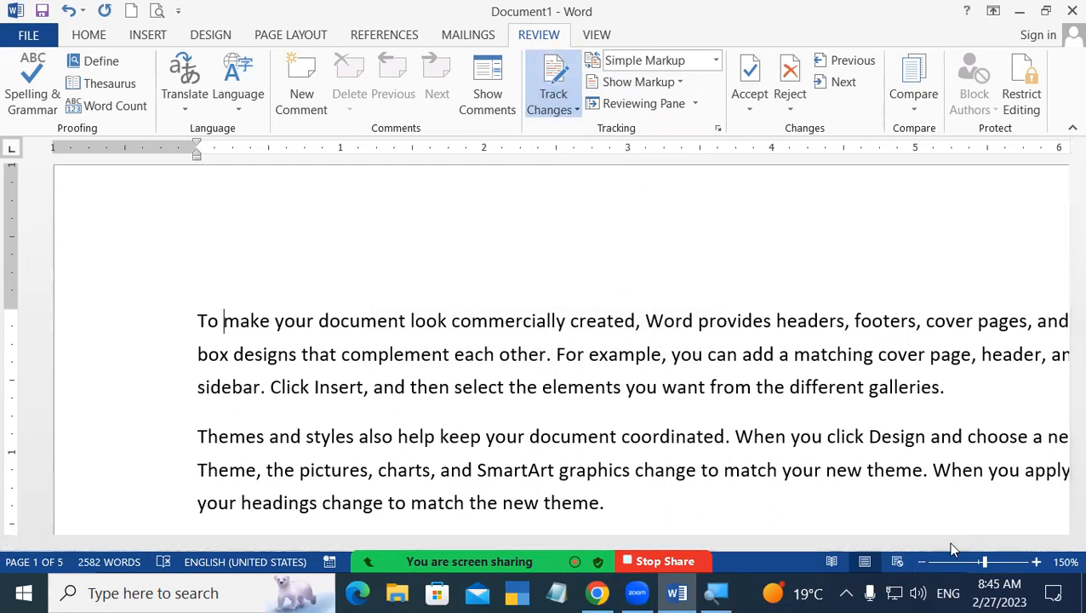
# Switch Track Changes off and back on again from its dropdown.
pyautogui.scroll(-3, 953, 549)
pyautogui.scroll(-2, 949, 549)
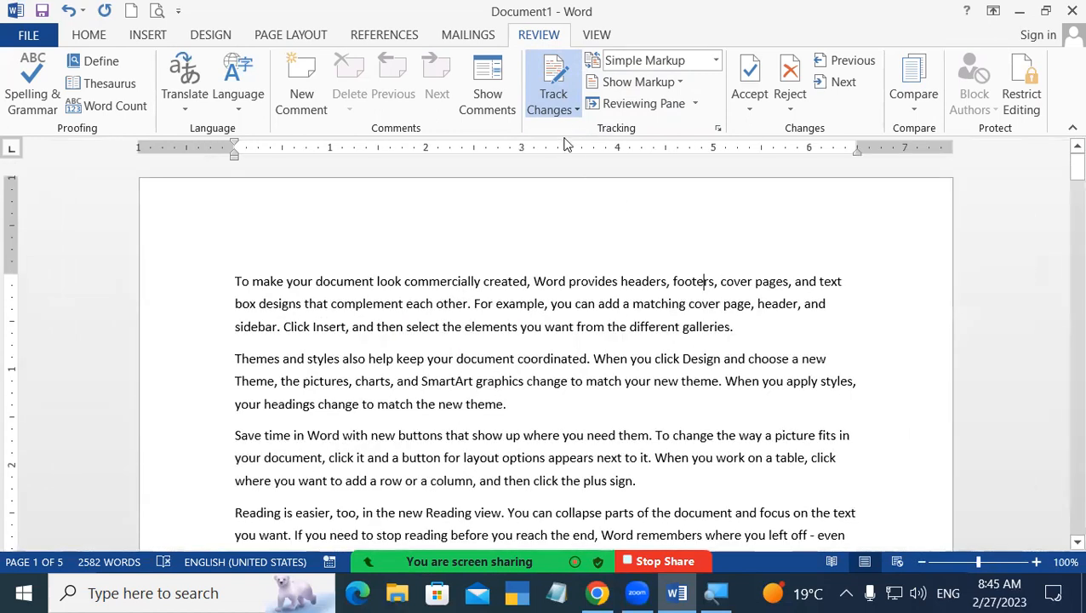
pyautogui.click(559, 115)
pyautogui.click(562, 129)
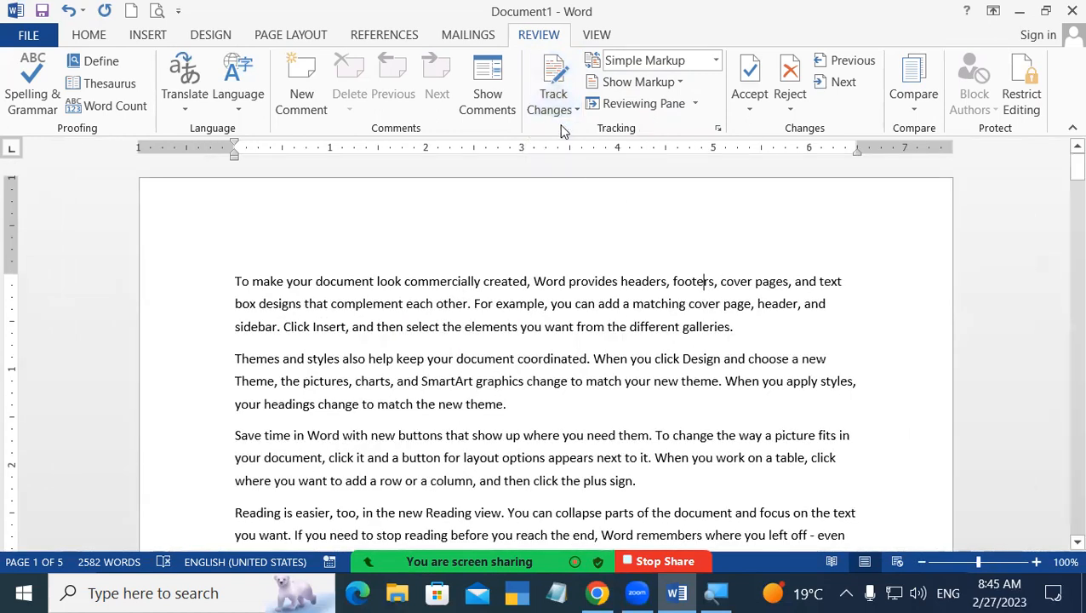
pyautogui.click(565, 119)
pyautogui.click(572, 132)
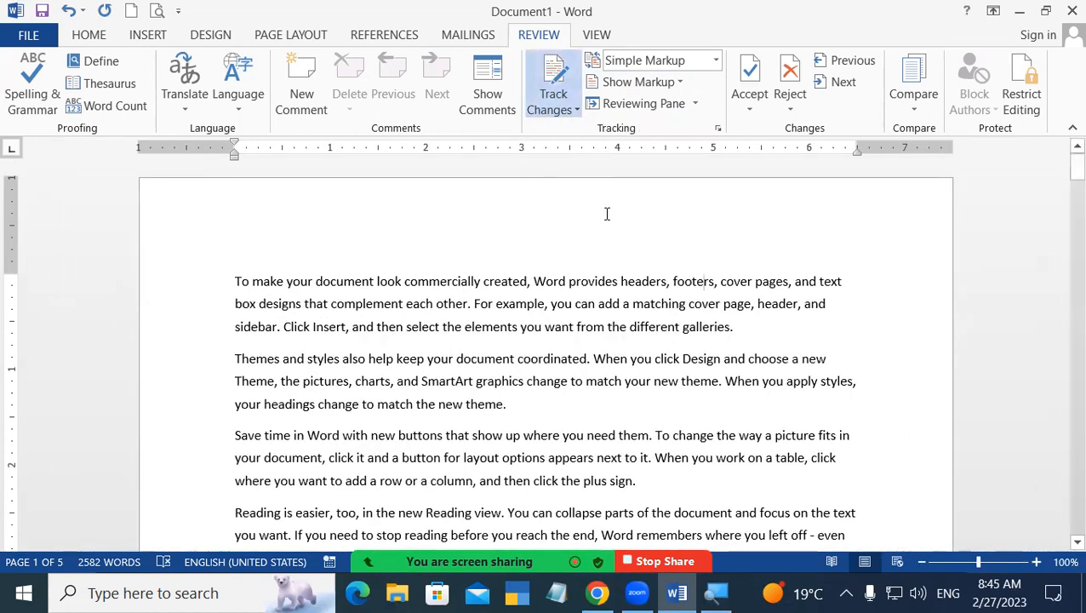
# Lock Tracking with a password, entered and confirmed, then verify tracking can't be turned off.
pyautogui.click(570, 119)
pyautogui.click(580, 156)
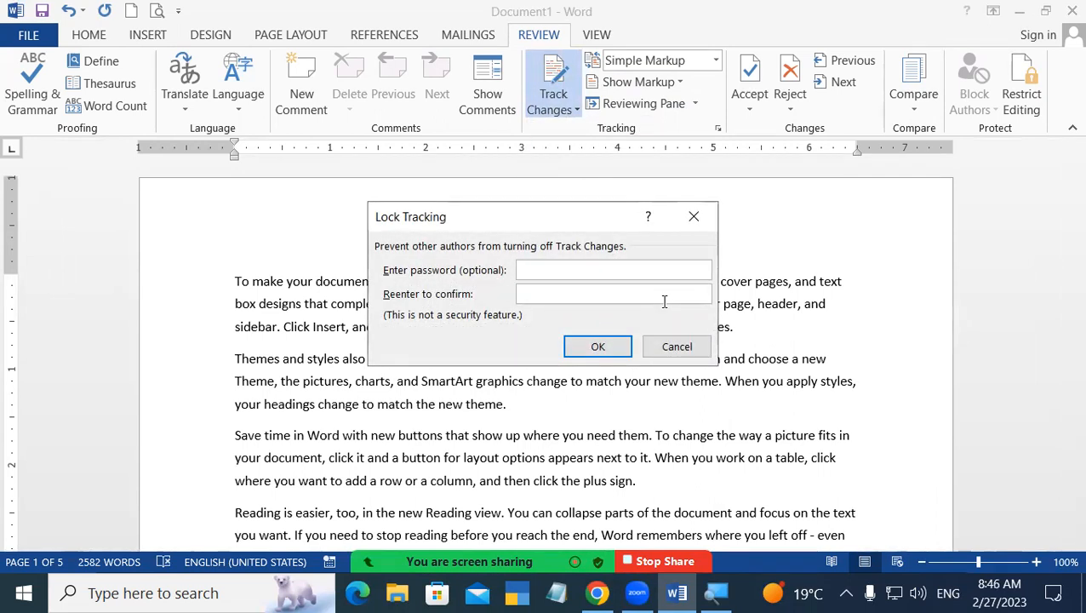
pyautogui.write('123')
pyautogui.press('Tab')
pyautogui.write('123')
pyautogui.press('Return')
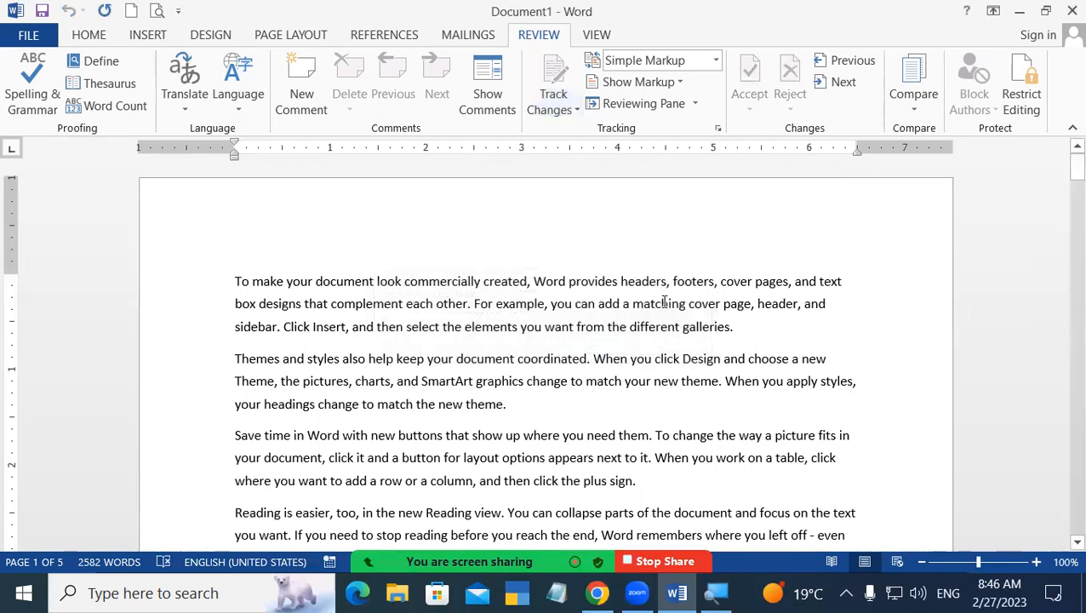
pyautogui.click(555, 112)
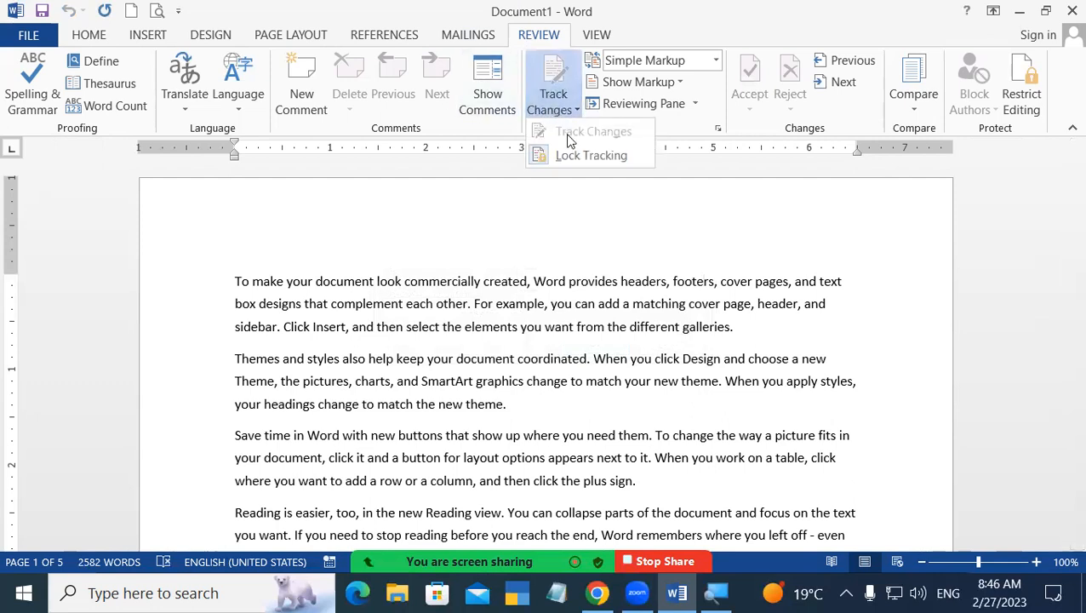
pyautogui.click(514, 304)
pyautogui.click(513, 304)
pyautogui.write('tth')
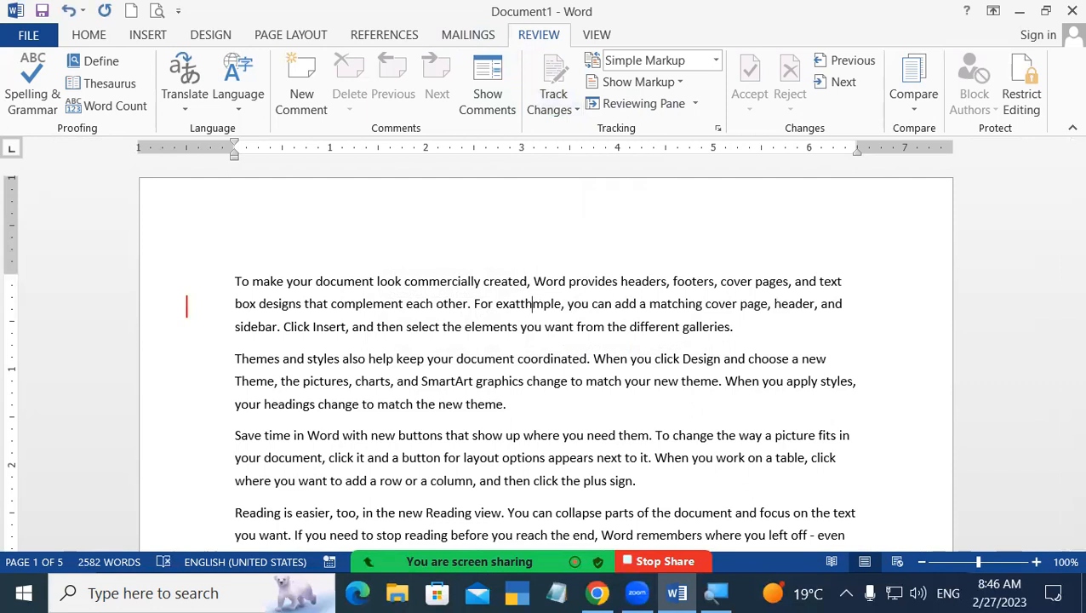
pyautogui.press('BackSpace')
pyautogui.press('BackSpace')
pyautogui.press('BackSpace')
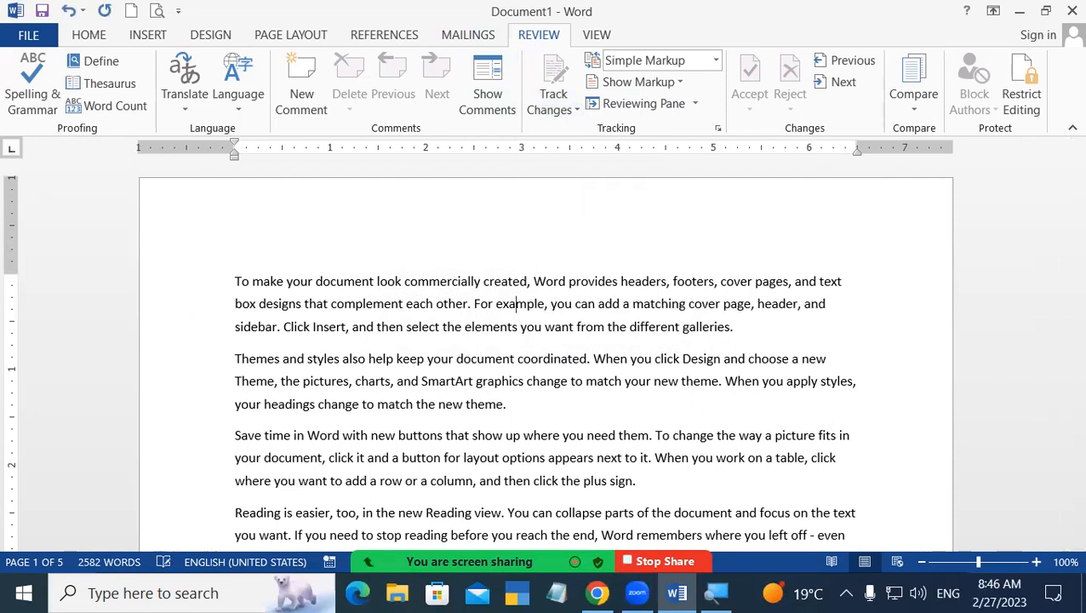